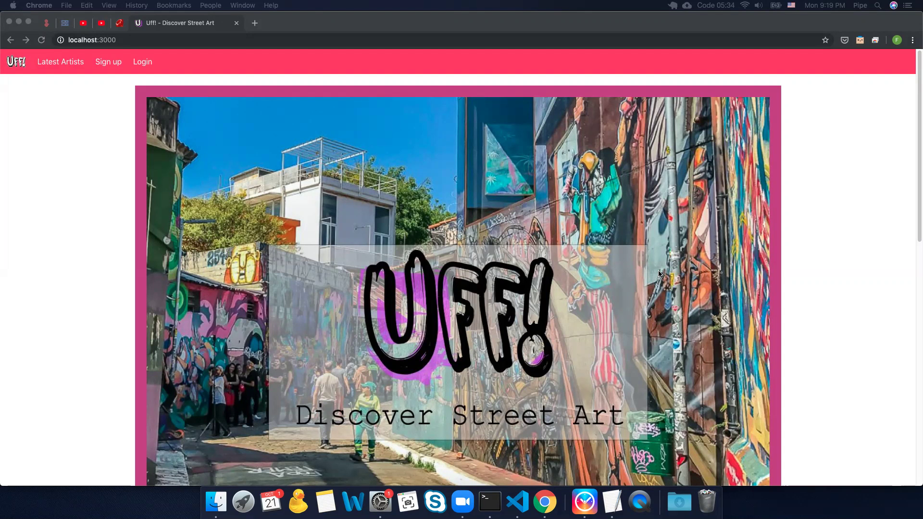
Step: Log in to Uff! with the Facebook account and open the Edit User profile page
scroll(659, 274, down, 8)
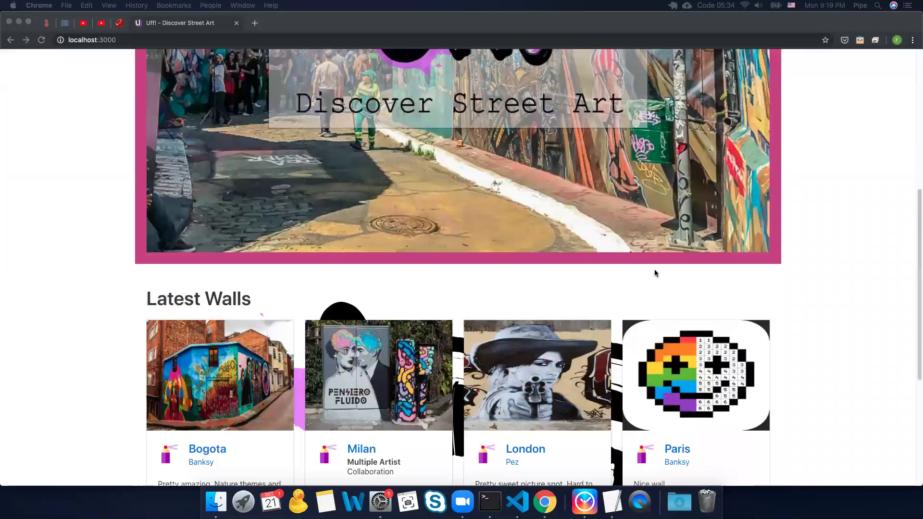
scroll(655, 273, down, 2)
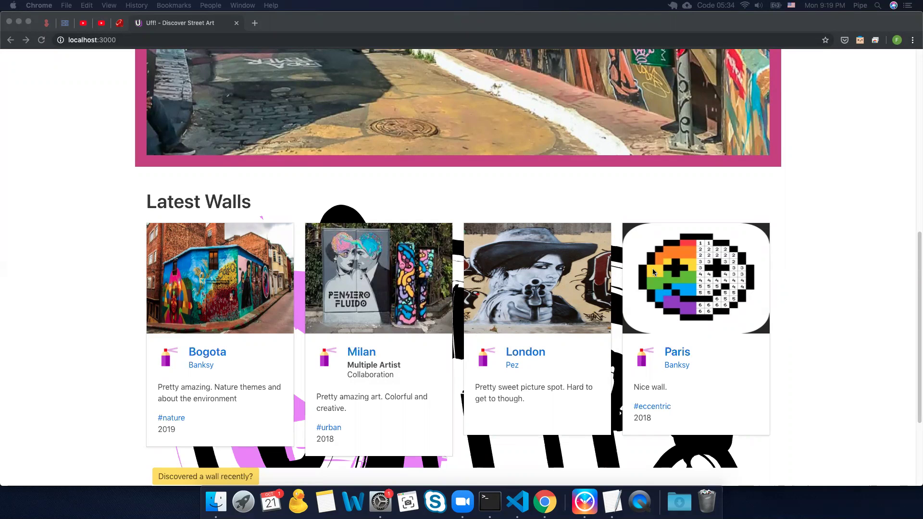
scroll(653, 272, down, 1)
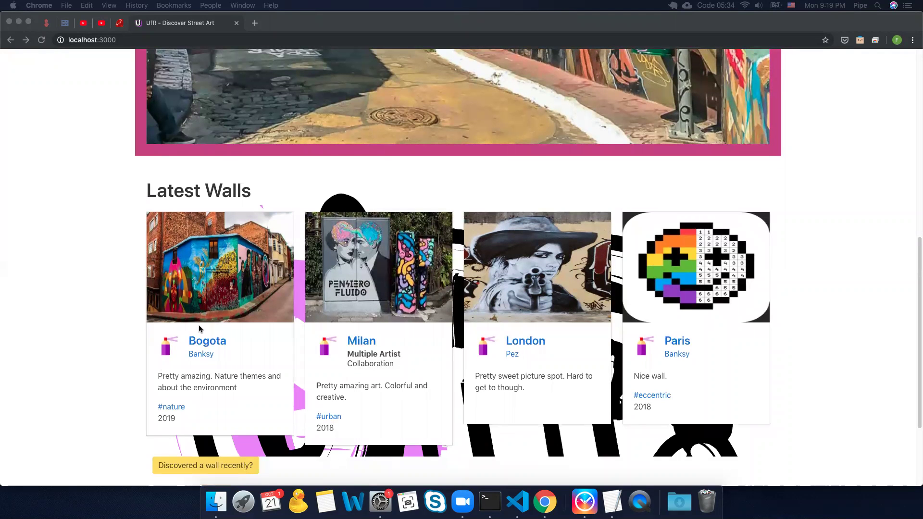
scroll(163, 121, up, 10)
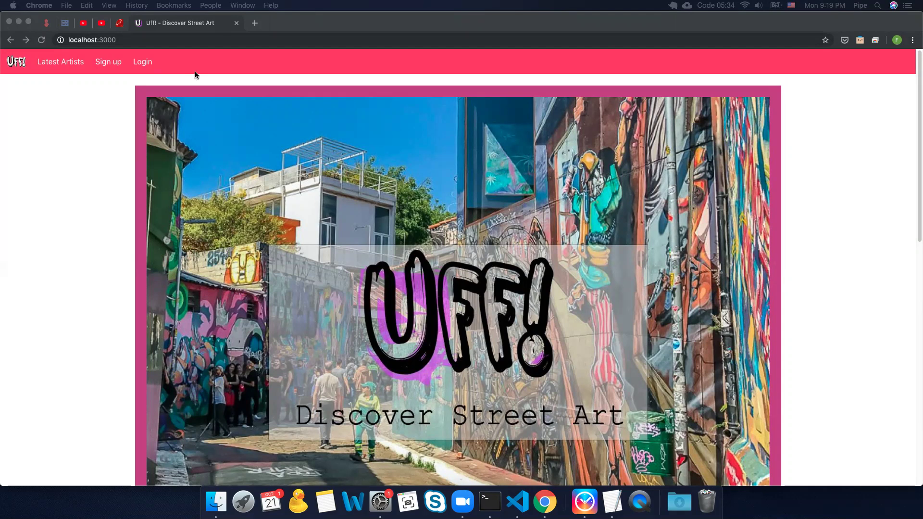
click(142, 65)
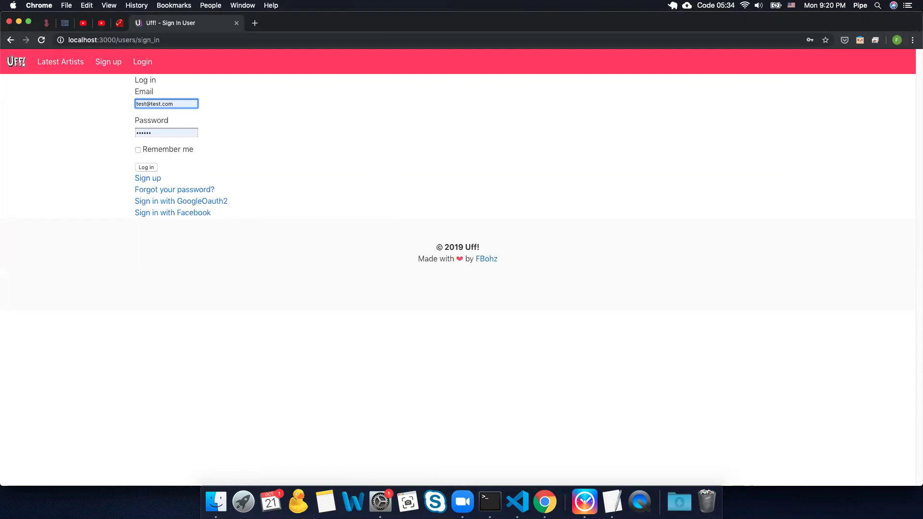
key(super+Tab)
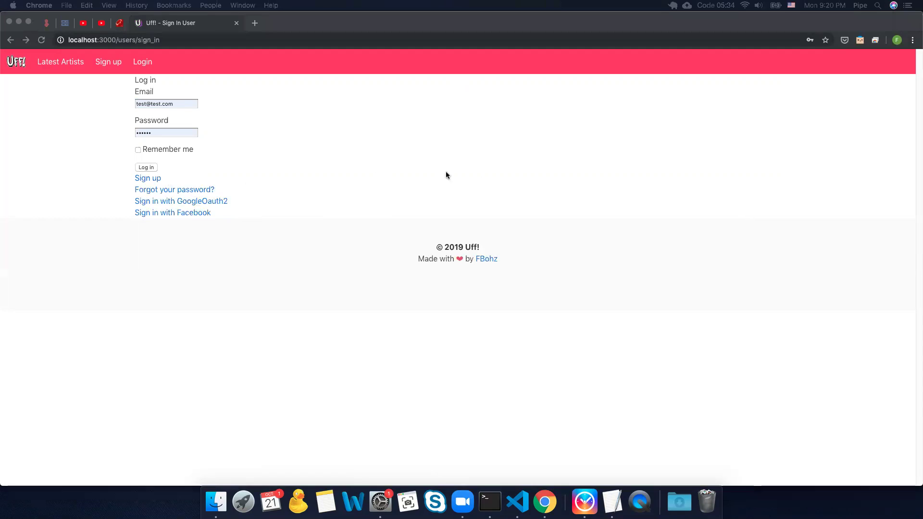
click(187, 214)
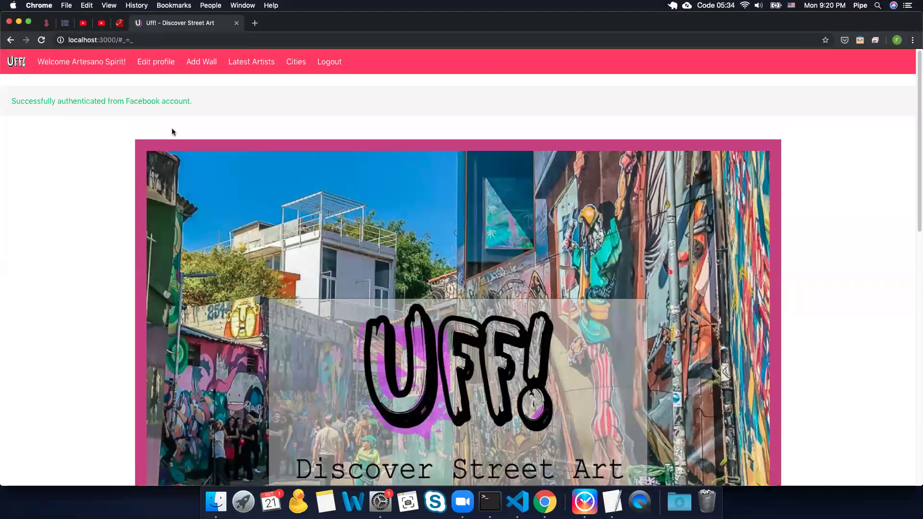
click(161, 61)
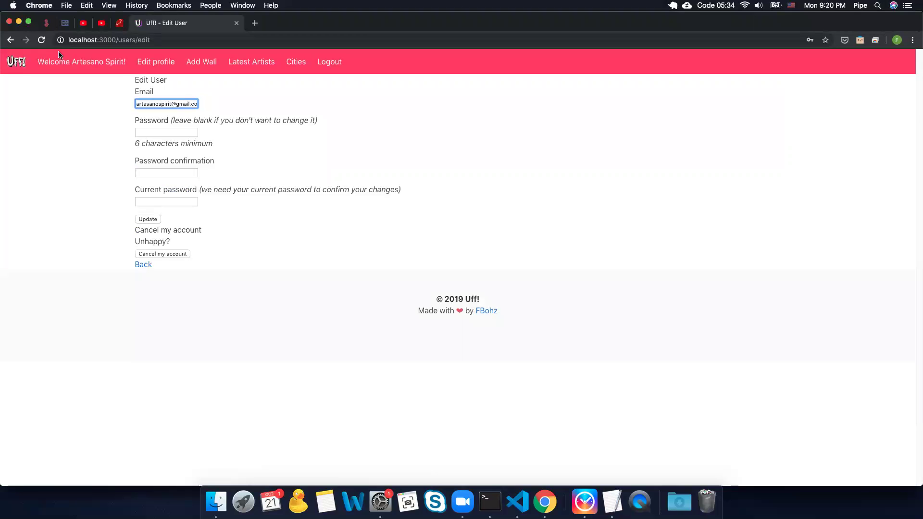
click(16, 67)
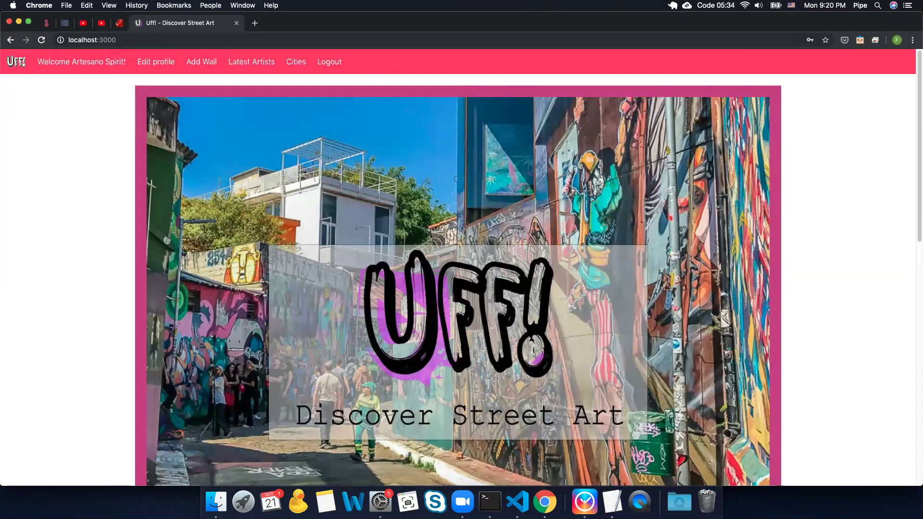
Step: Open the New Wall form at /walls/new and remove its empty Search artist entry
click(204, 58)
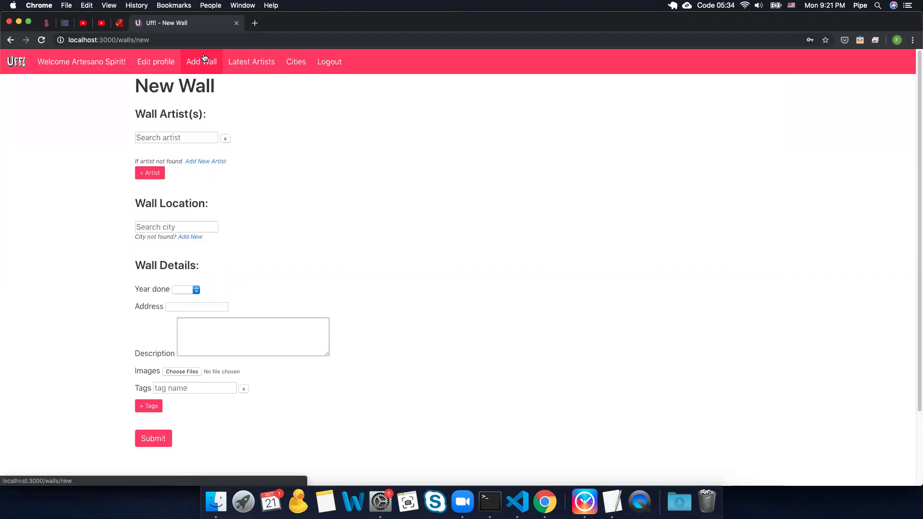
click(226, 139)
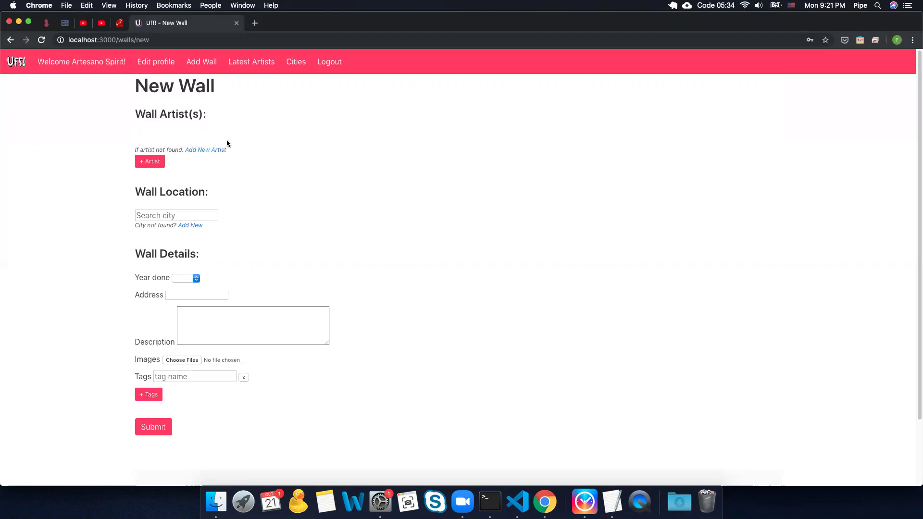
click(197, 216)
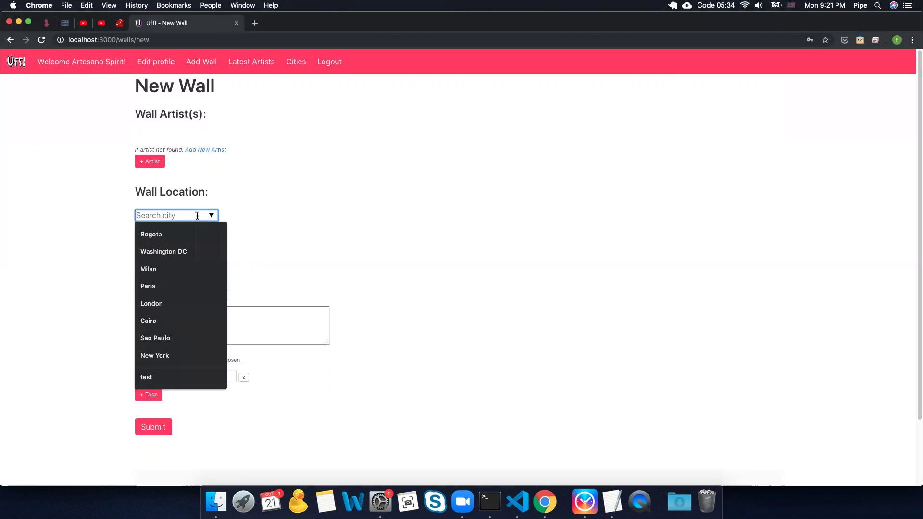
Step: Enter city 'test' and description 'New York. Colorful bring life to my neightorhood.'
text(test)
click(283, 276)
click(211, 328)
text(New Y)
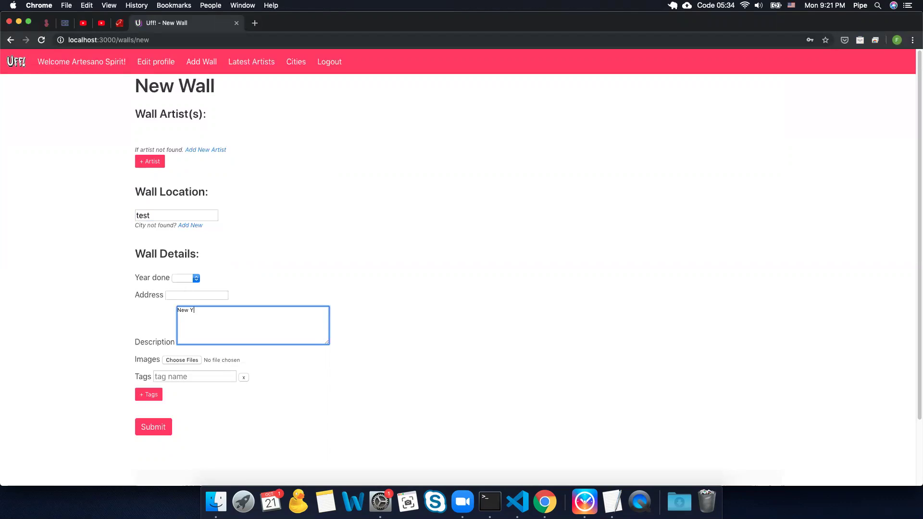
text(ork. Colorful bring life to my ne)
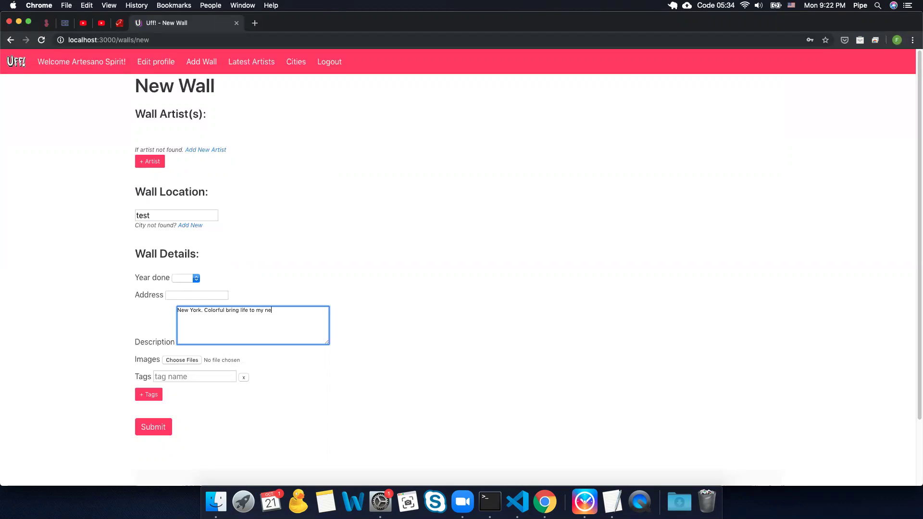
text(ightorhood.)
Step: Remove the empty tag entry and submit the wall, which rejects location 'test'
click(244, 377)
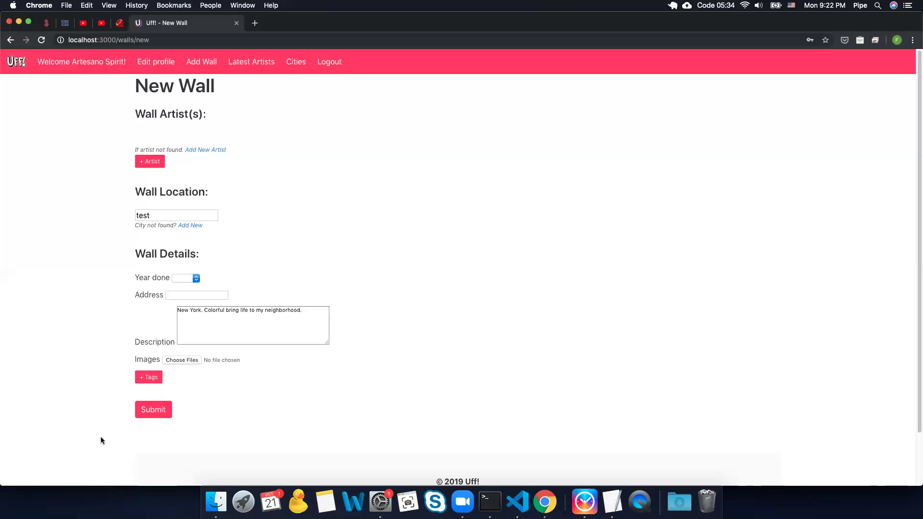
click(179, 279)
click(362, 295)
click(147, 414)
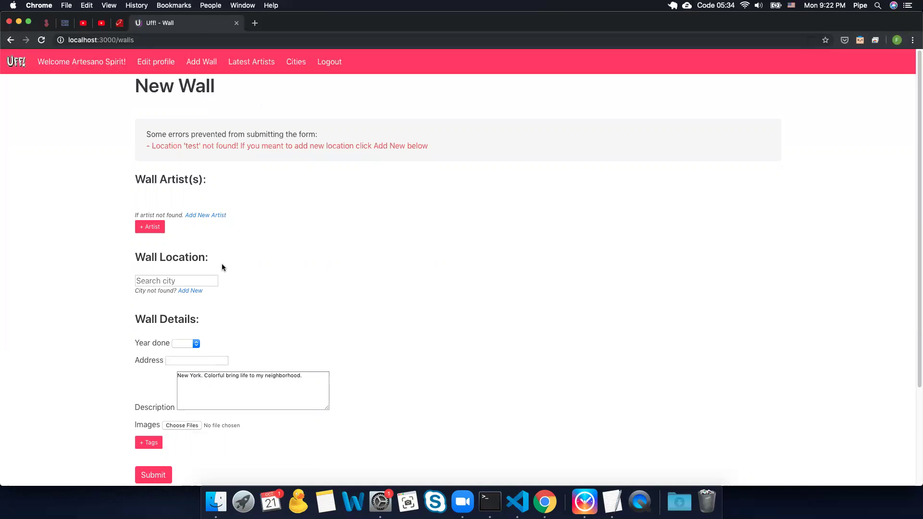
Step: Set the location to New York and delete 'New York. ' from the description
click(197, 281)
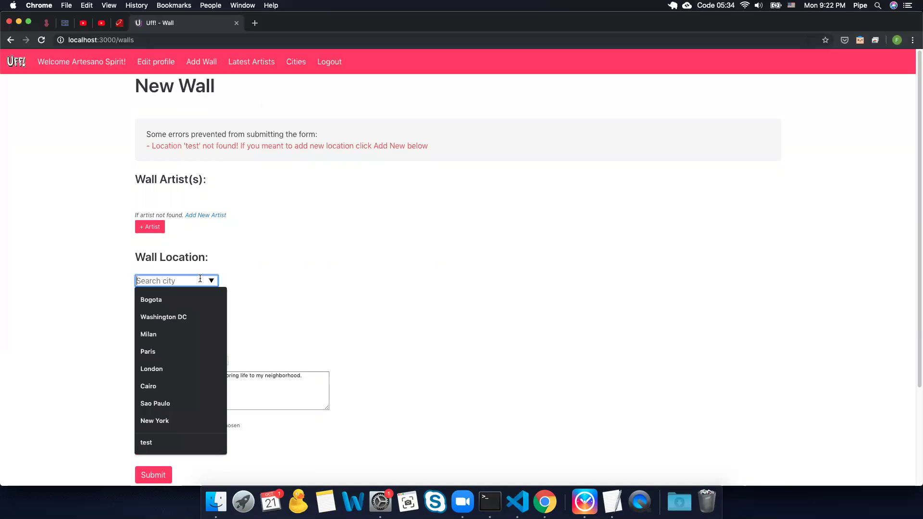
click(172, 417)
drag(204, 375, 177, 369)
key(BackSpace)
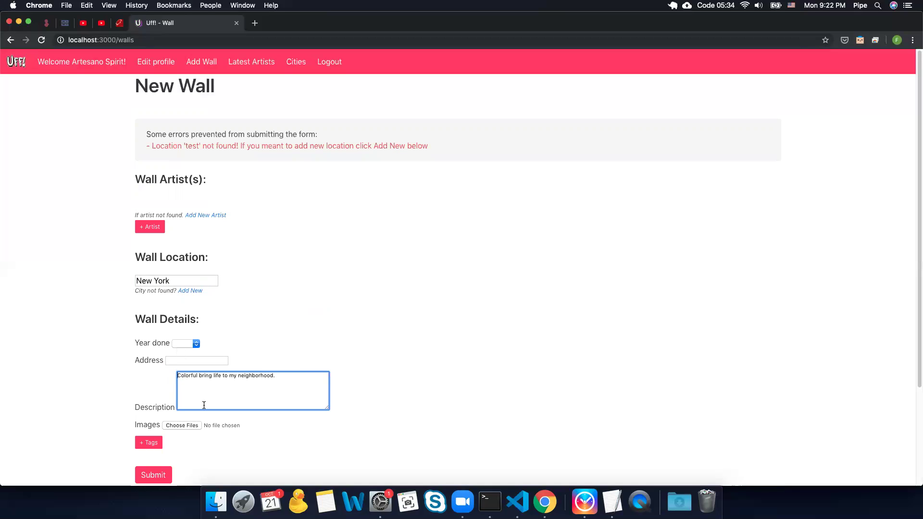
click(147, 443)
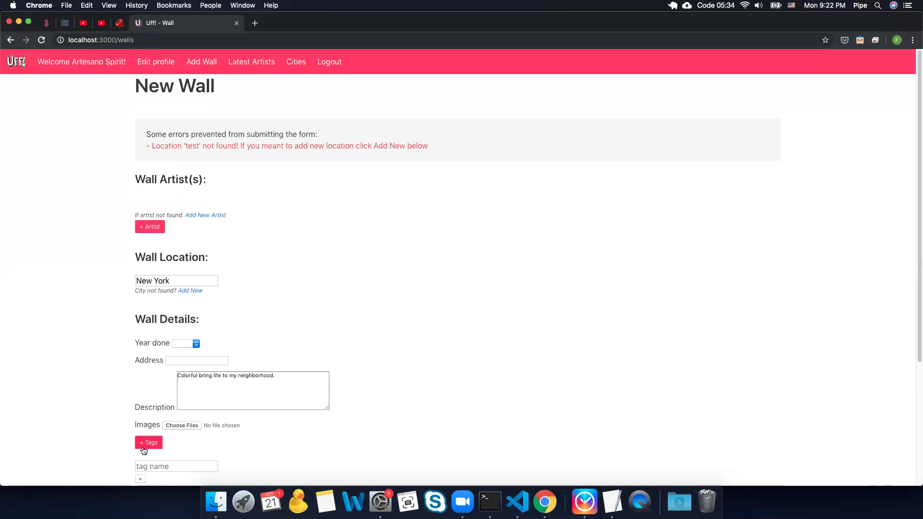
click(141, 476)
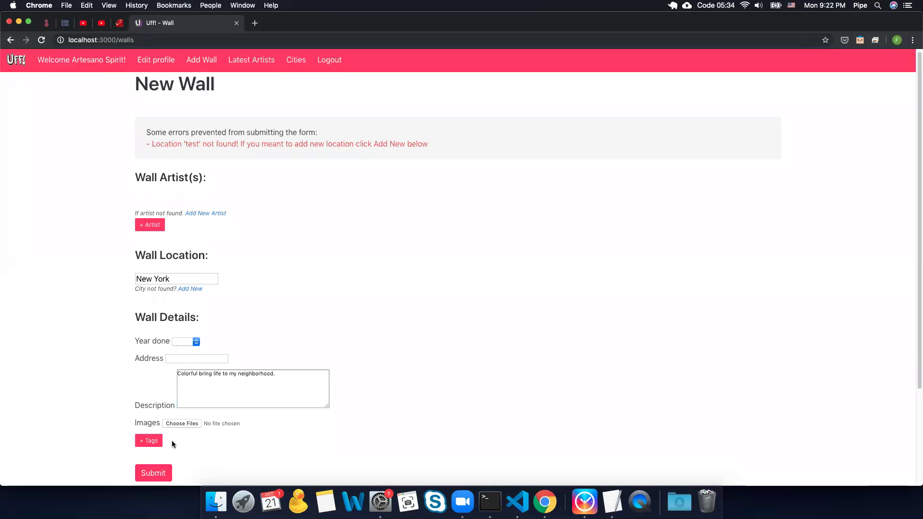
Step: Attach jharrel.html as the wall image and resubmit, getting a GIF/JPG/PNG-only error
click(176, 423)
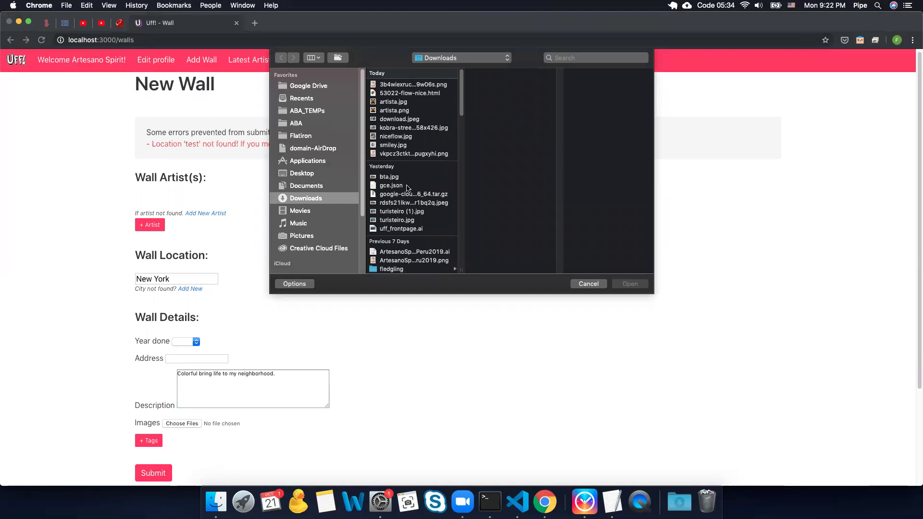
scroll(409, 187, down, 5)
click(406, 259)
double_click(406, 259)
scroll(298, 392, down, 2)
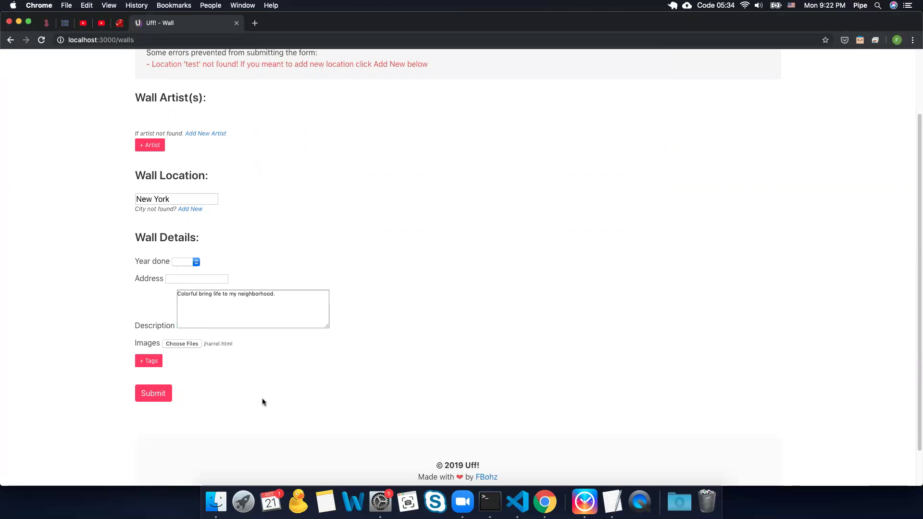
click(160, 396)
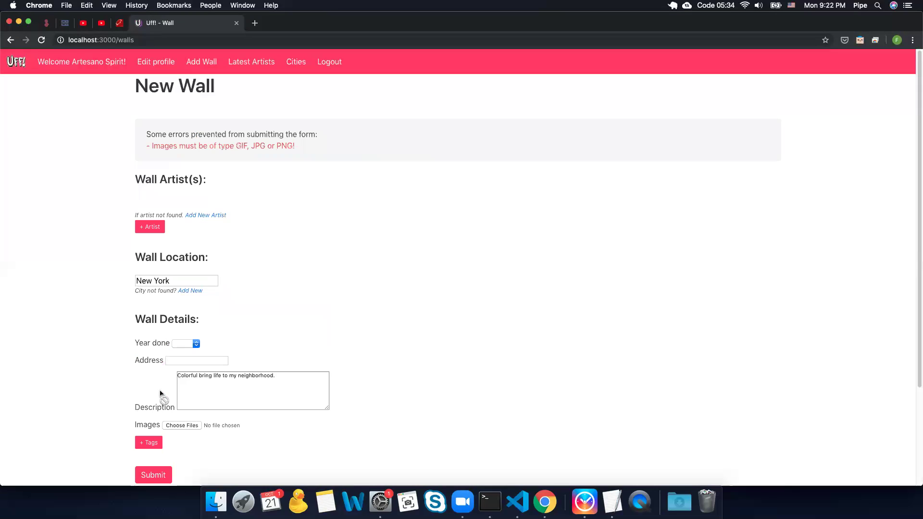
Step: Attach kobra-street-art-mother-theresa-758x426.jpg, set Year done to 2019, and submit the wall
click(182, 425)
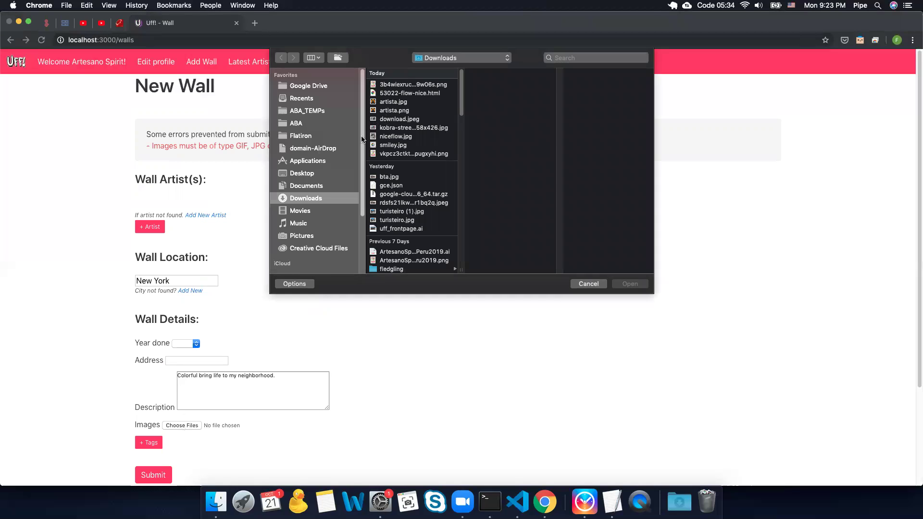
click(414, 128)
click(630, 283)
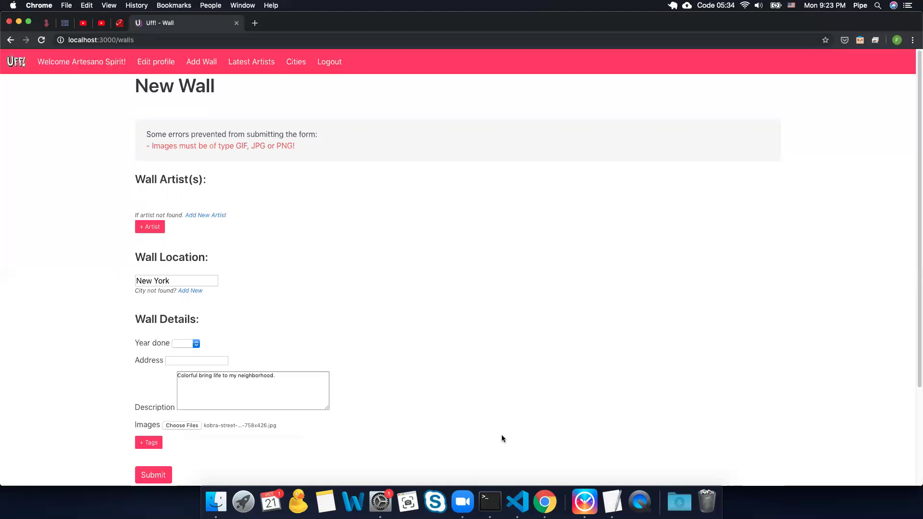
scroll(279, 465, down, 1)
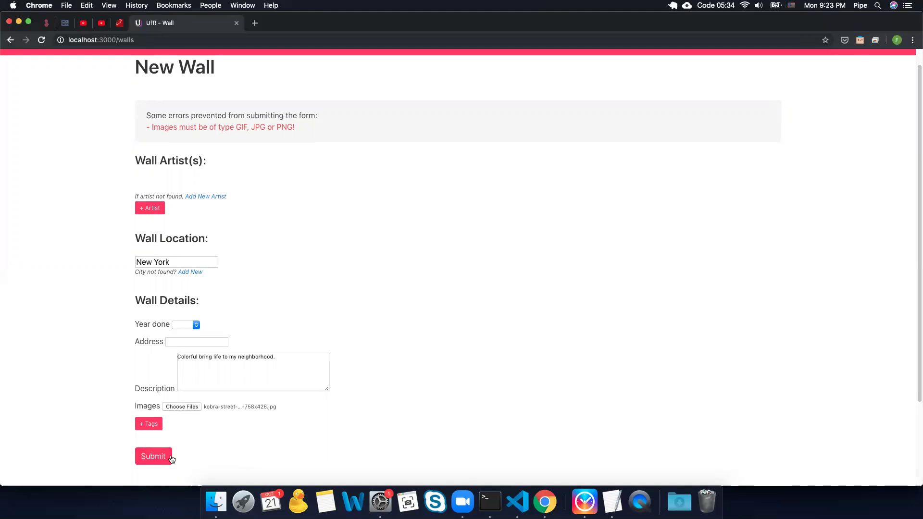
click(188, 326)
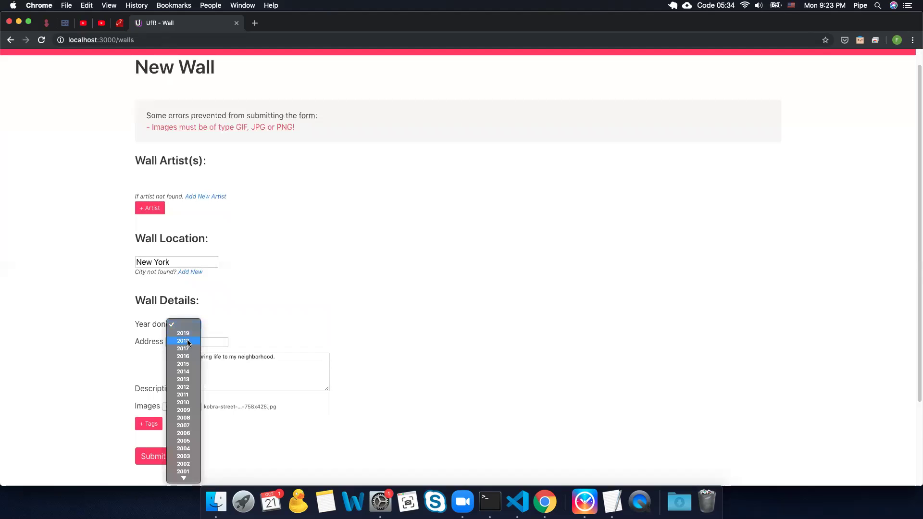
click(189, 337)
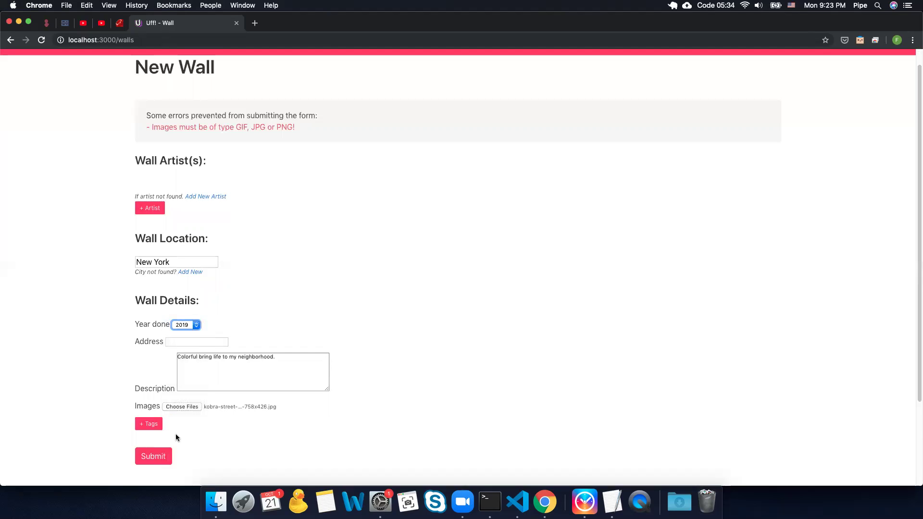
click(156, 456)
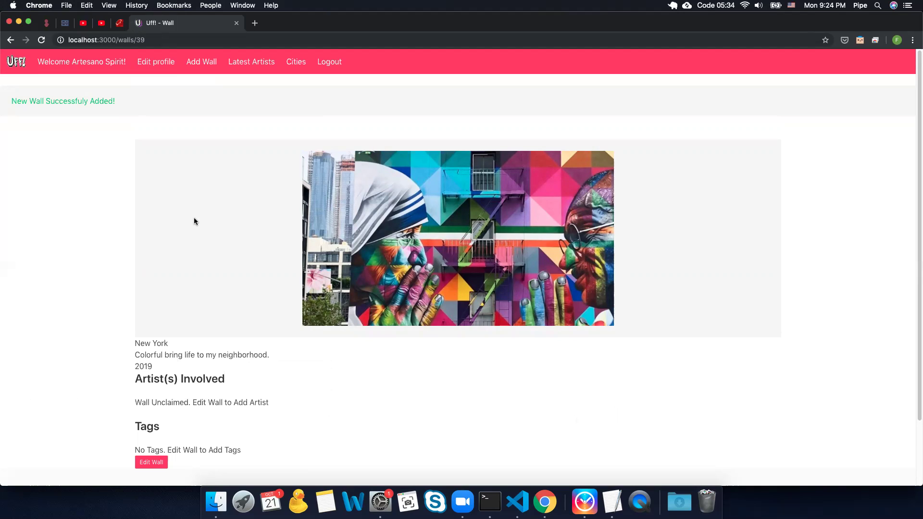
Step: Search Google for 'kobr' (Kobra street art) in a new tab
click(258, 24)
text(kobr)
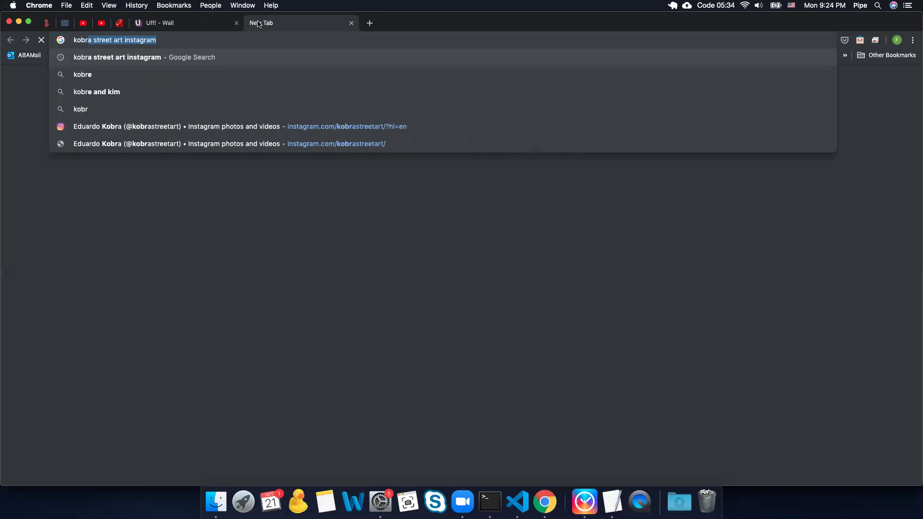
key(Return)
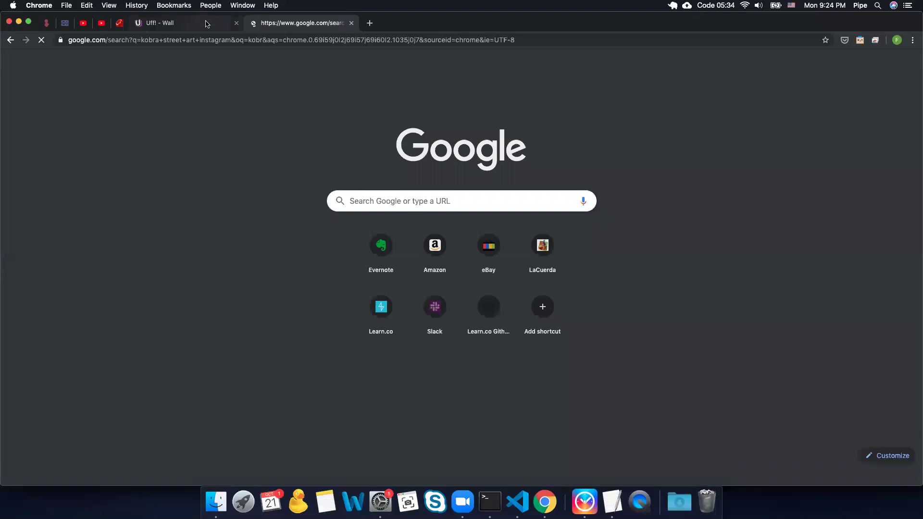
click(173, 23)
scroll(193, 385, down, 3)
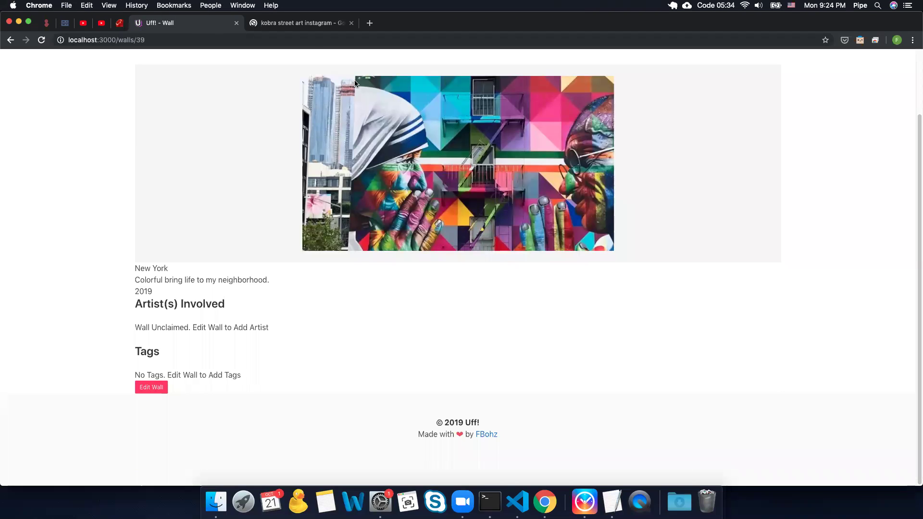
Step: Open Kobra's kobrastreetart Instagram profile from the first result, then return to wall 39
click(291, 27)
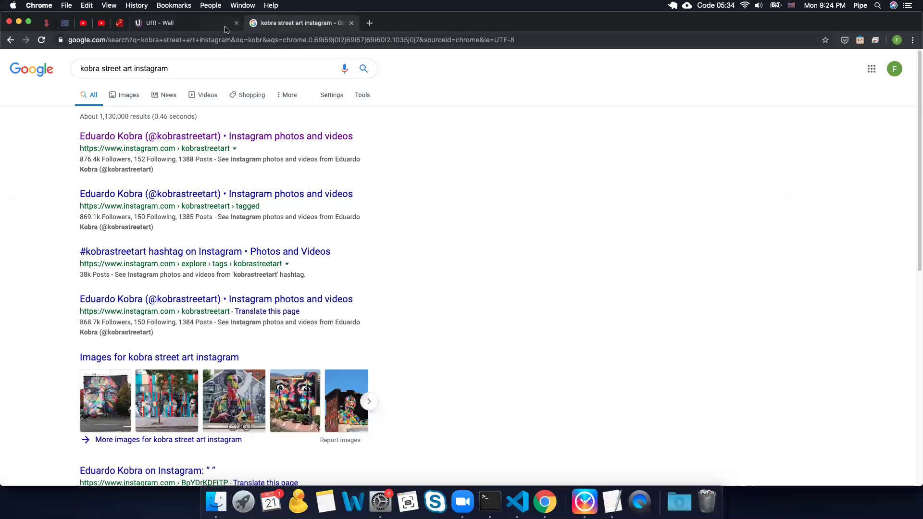
click(210, 137)
click(179, 25)
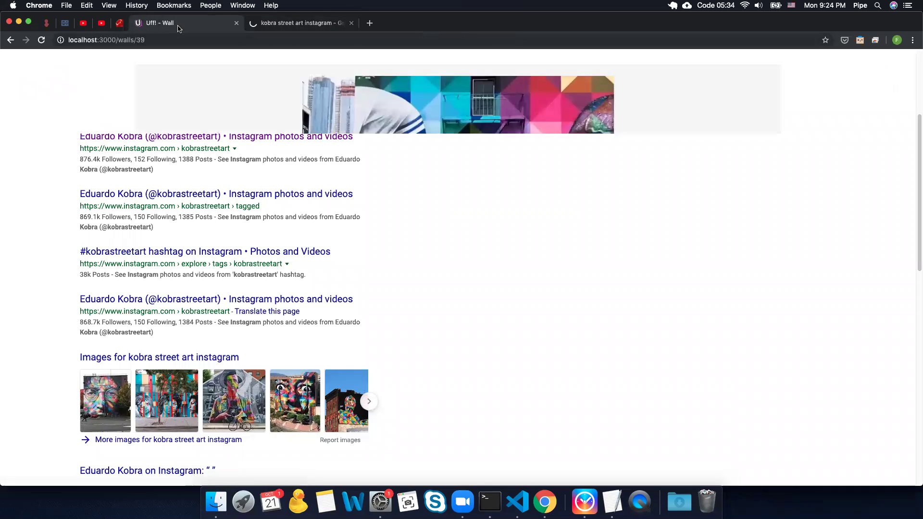
click(267, 24)
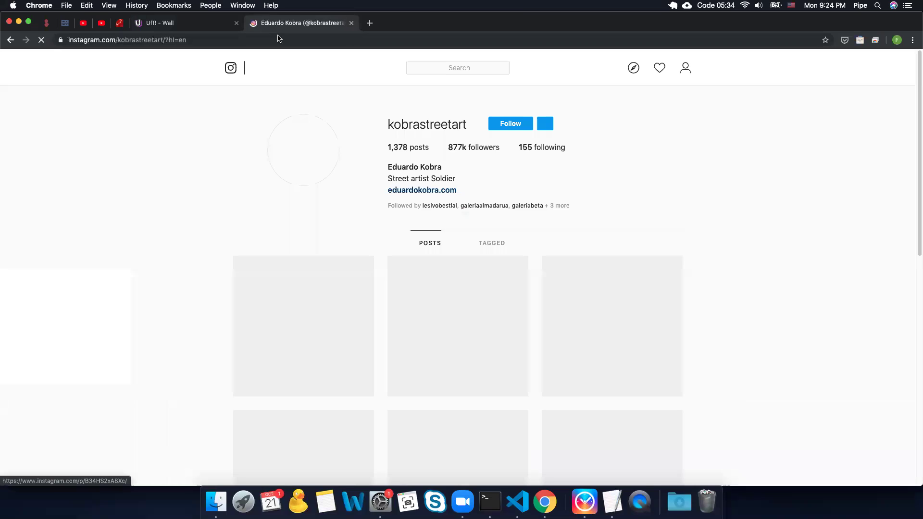
scroll(377, 247, down, 5)
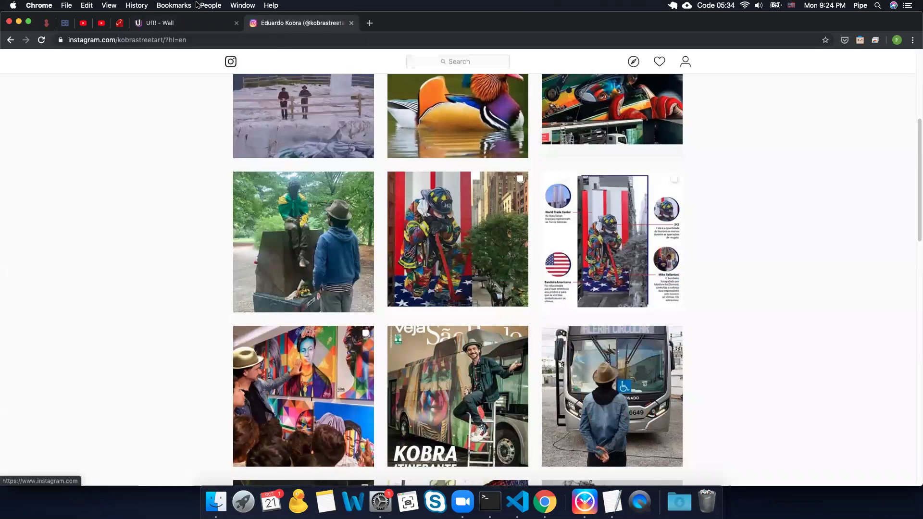
click(169, 23)
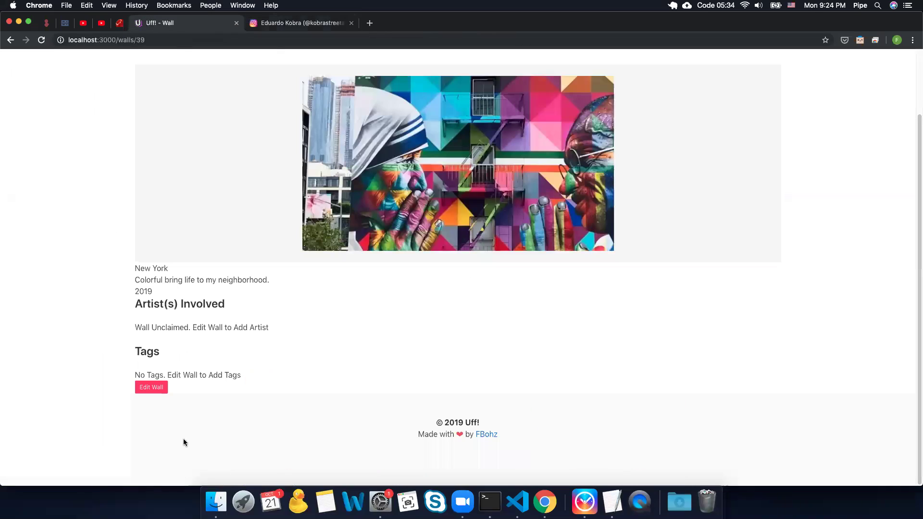
Step: Open wall 39's edit form and add a 'spiritual' tag
click(160, 387)
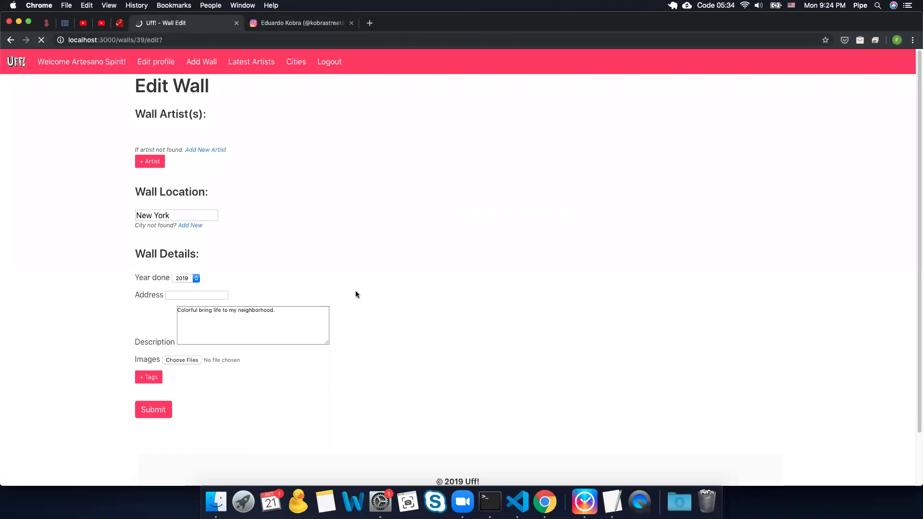
scroll(356, 292, down, 2)
click(150, 319)
click(172, 345)
text(spiritual)
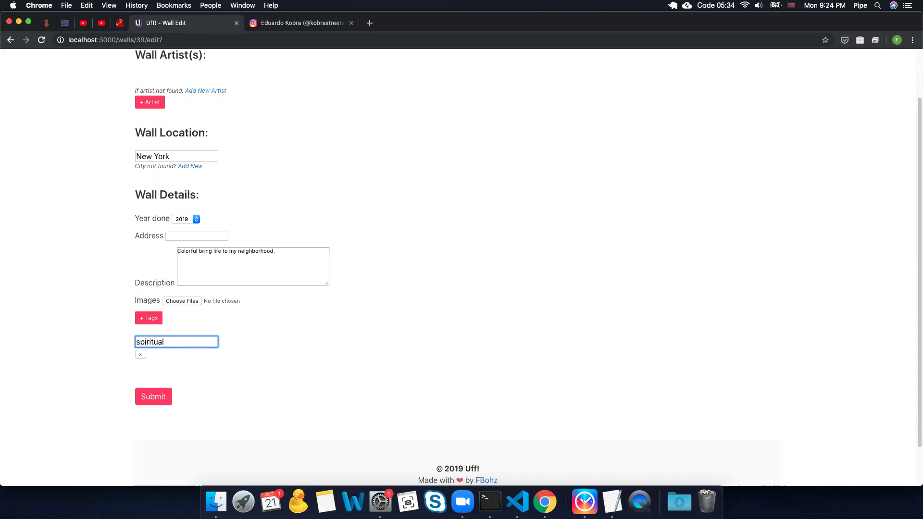
scroll(232, 332, up, 2)
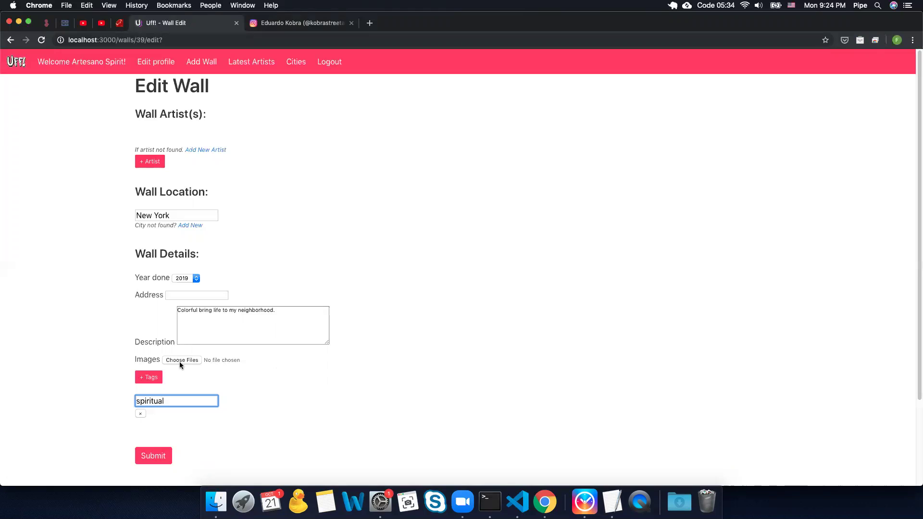
Step: Add an artist entry, find Kobra unlisted, and open Add New Artist in a new tab
click(151, 162)
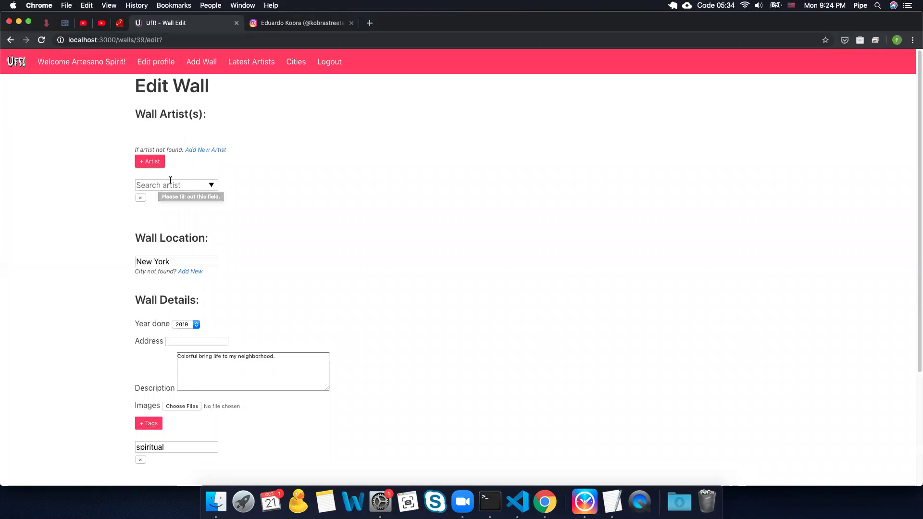
click(171, 182)
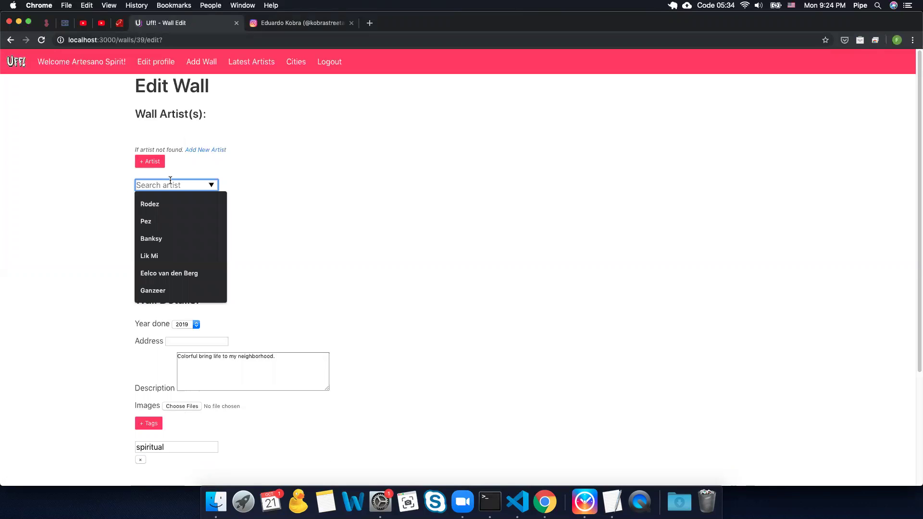
click(235, 160)
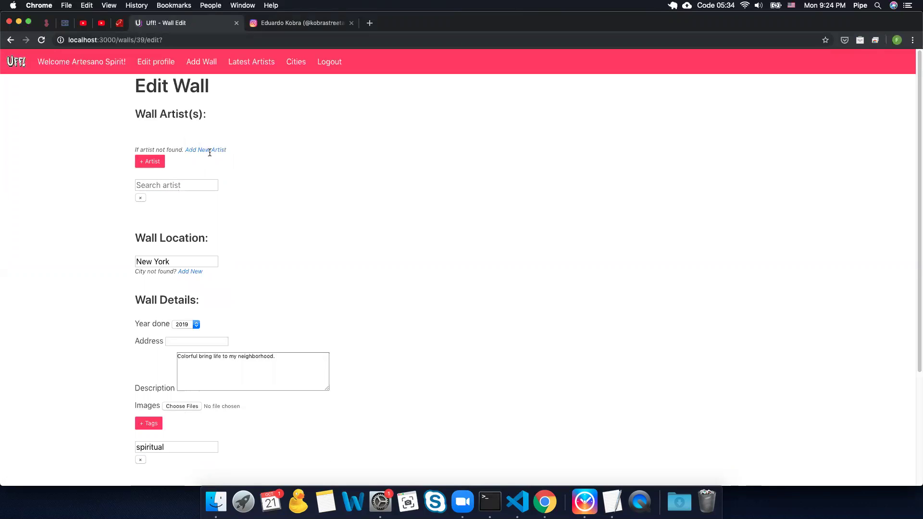
right_click(208, 153)
click(210, 153)
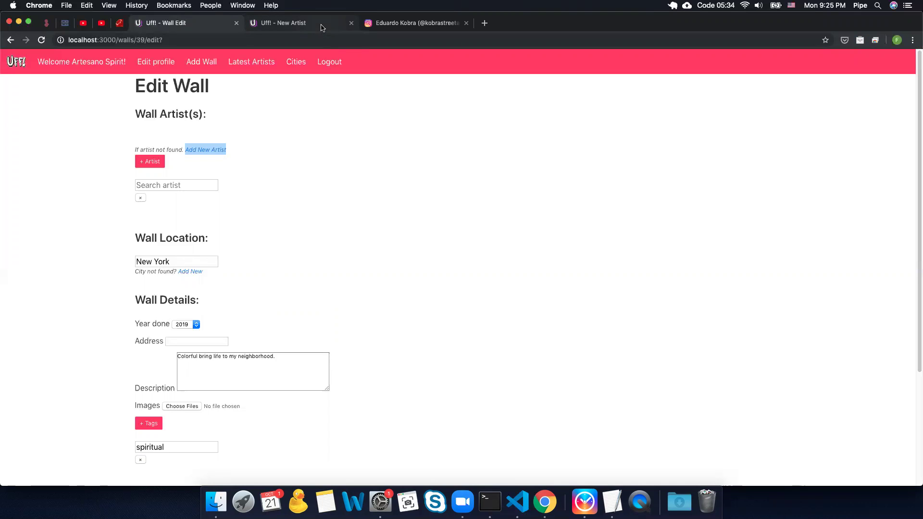
Step: Set the new artist's name to Kobra and hometown to Sao Paulo, BR
click(321, 27)
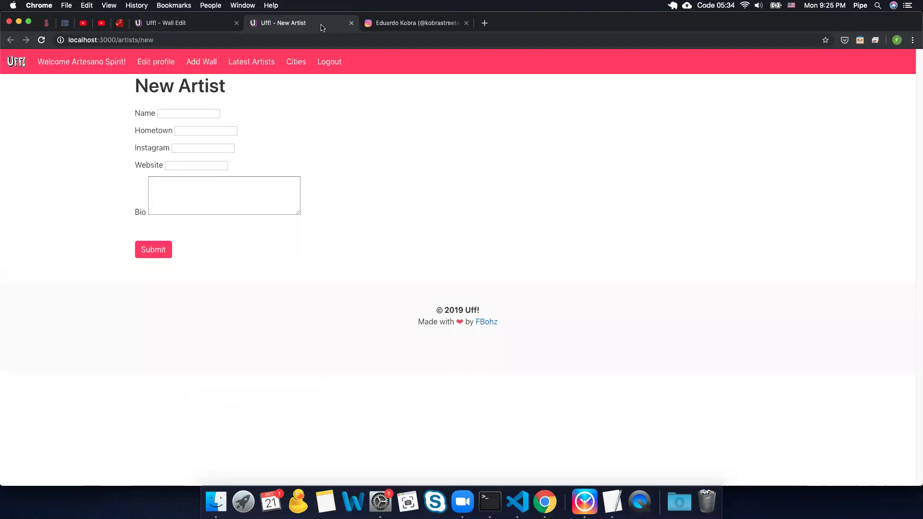
click(209, 112)
click(183, 119)
click(185, 114)
text(ko)
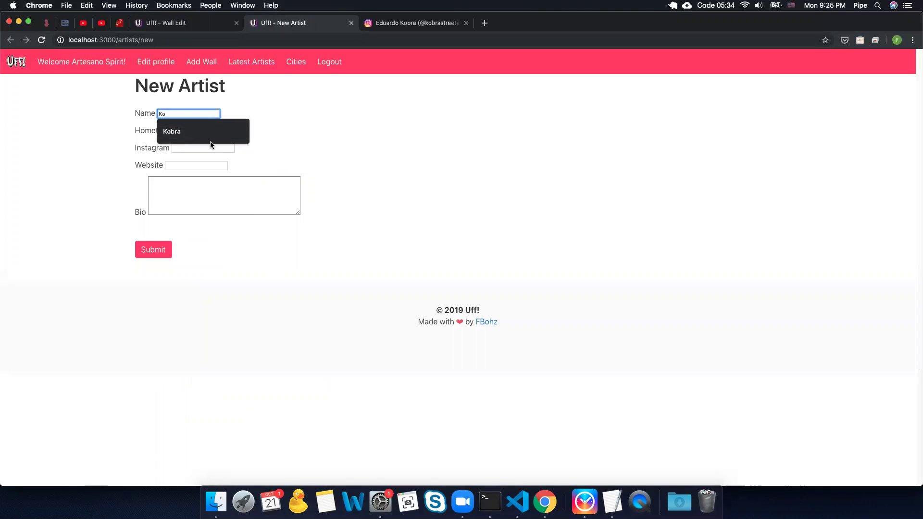
click(216, 132)
click(217, 132)
text(s)
click(220, 149)
click(219, 131)
click(223, 165)
Step: Fill placeholder values 'dadsf' for Instagram and 'dsfdas' for Website
click(224, 149)
text(dadsf)
click(190, 166)
text(dsfdas)
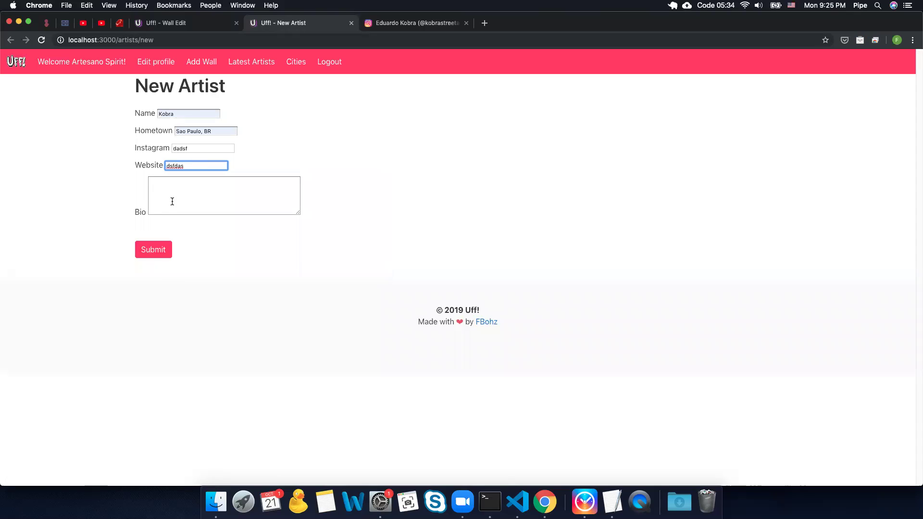
click(172, 201)
Step: Paste the Instagram bio 'Street artist Soldier.' into Bio and submit the artist
click(417, 23)
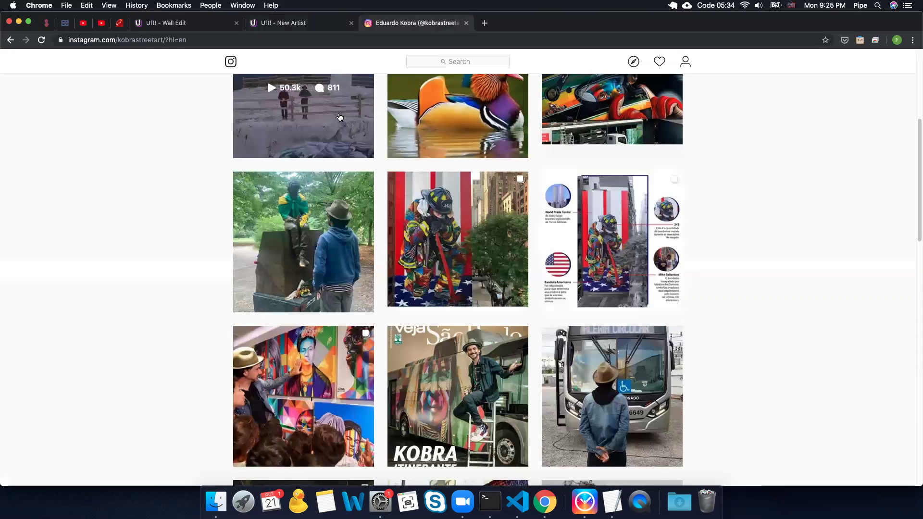
scroll(339, 117, up, 5)
drag(457, 177, 384, 180)
key(super+c)
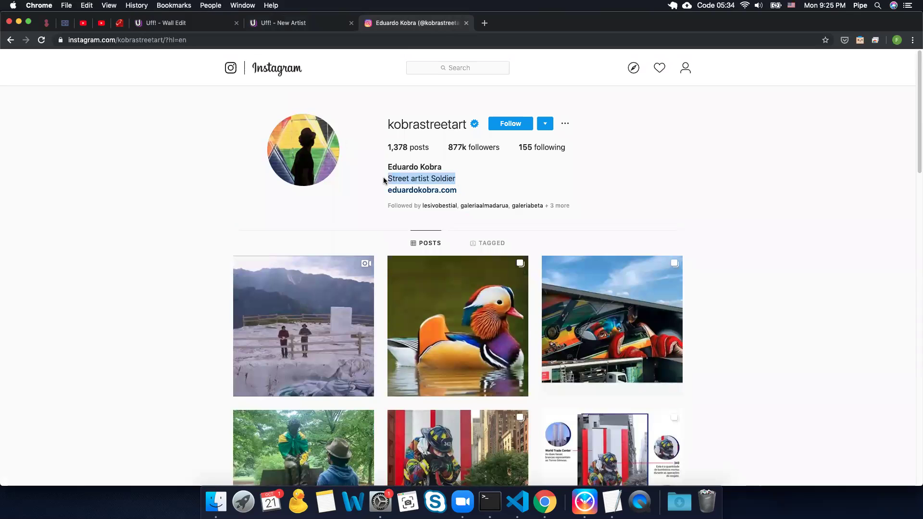
click(323, 25)
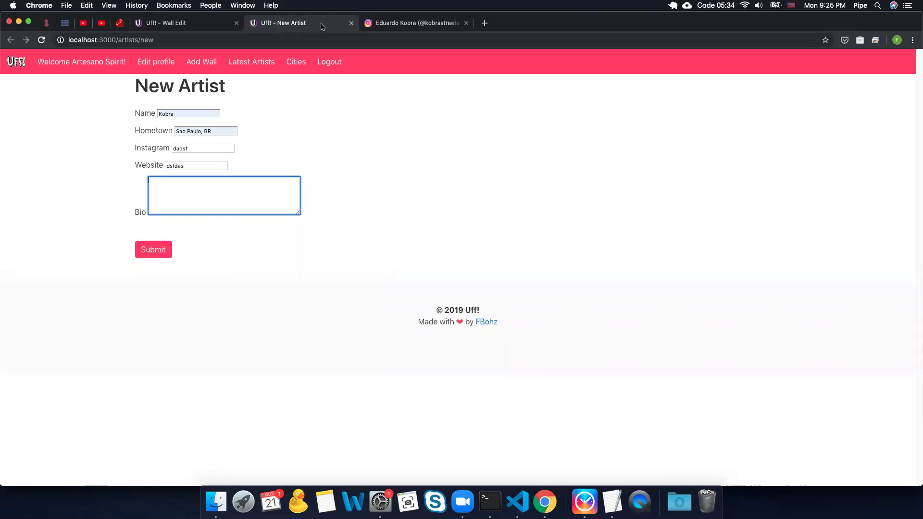
key(super+v)
click(154, 250)
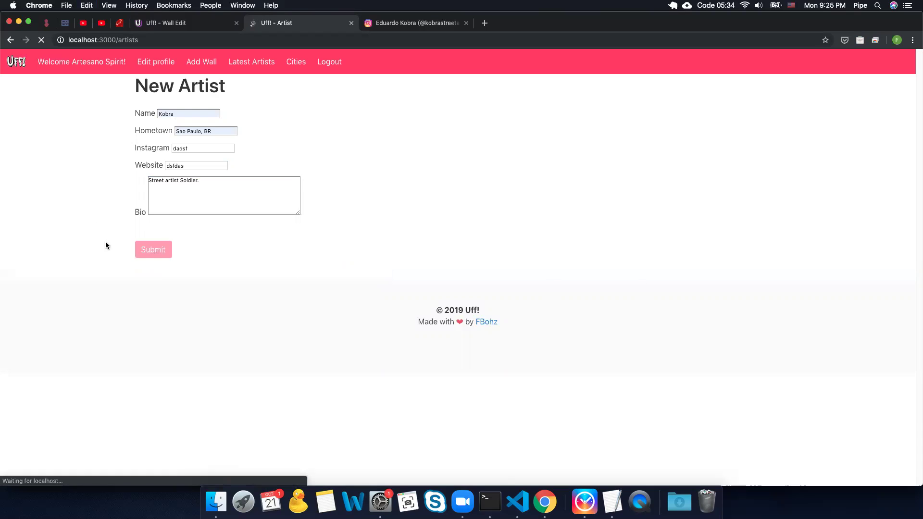
Step: Clear the invalid Website, replace Instagram with the profile URL, and resubmit Kobra
triple_click(182, 263)
key(BackSpace)
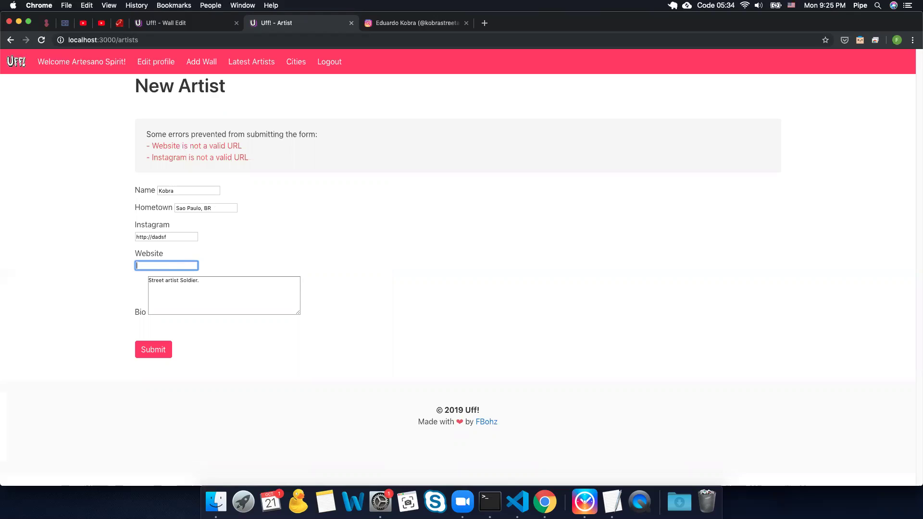
click(369, 25)
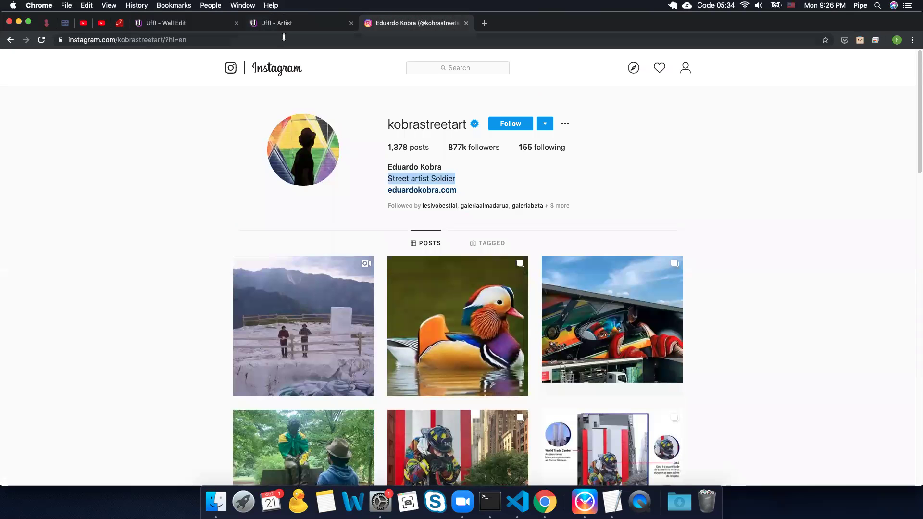
click(283, 38)
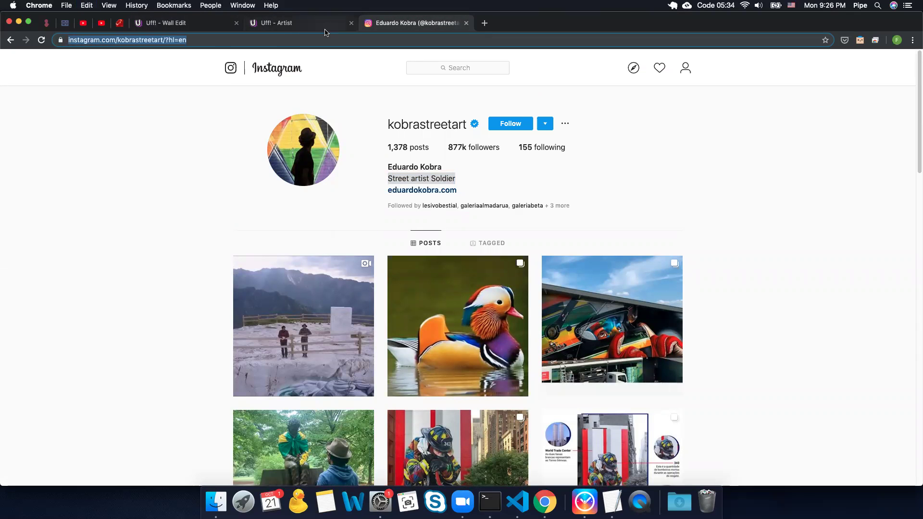
key(super+w)
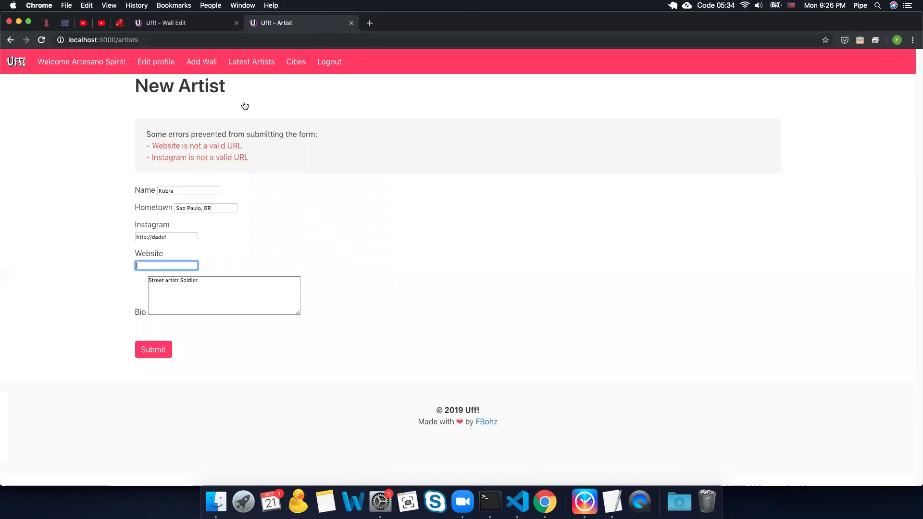
click(188, 236)
key(super+a)
key(super+v)
click(146, 350)
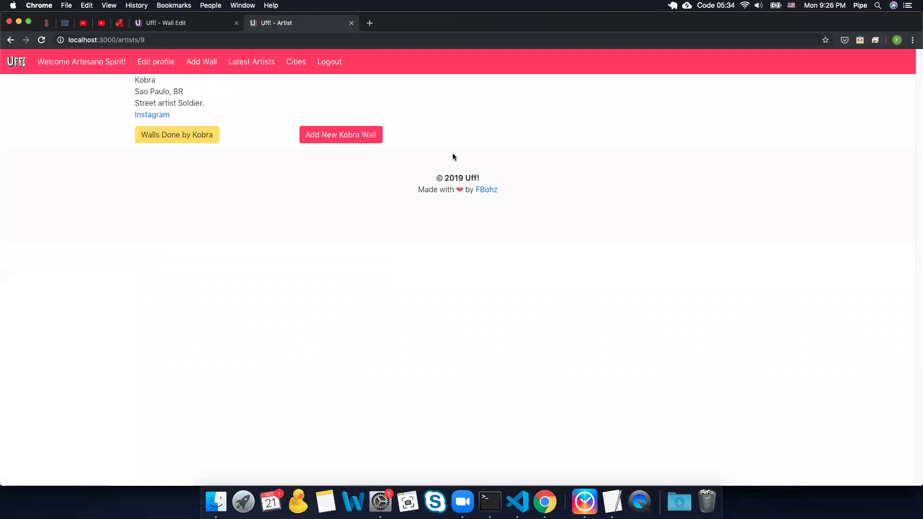
Step: Reload the wall edit form and choose Kobra as the wall's artist
click(190, 23)
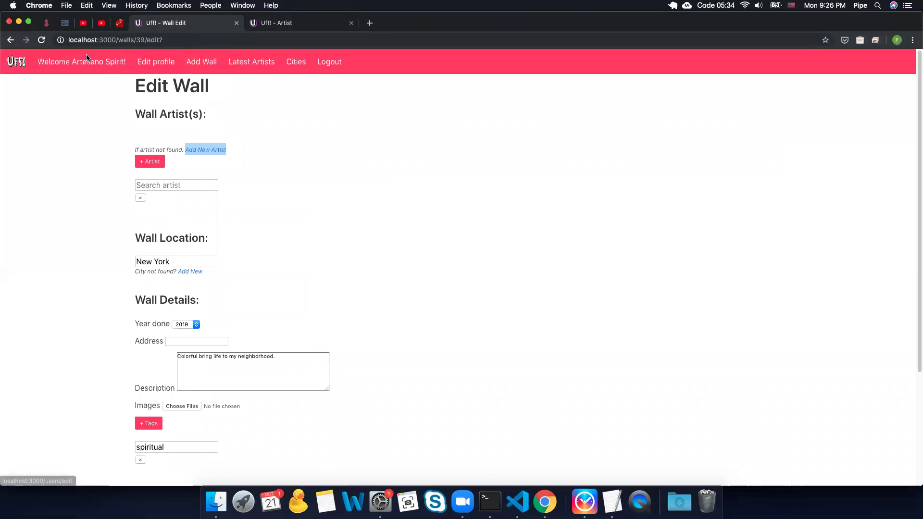
click(37, 43)
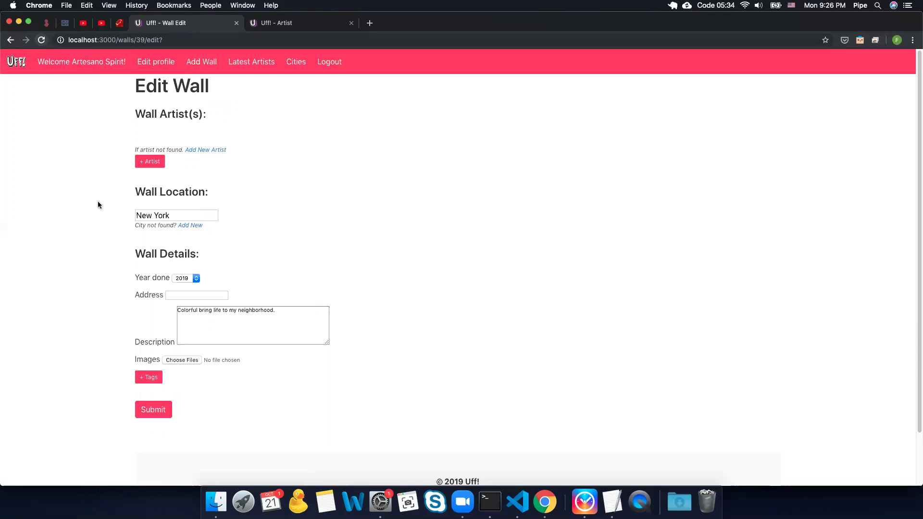
click(151, 162)
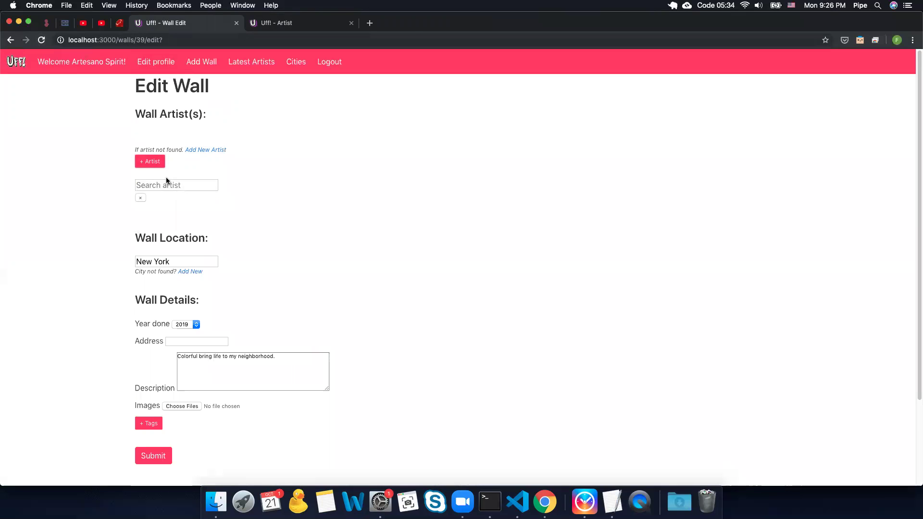
click(166, 183)
click(202, 288)
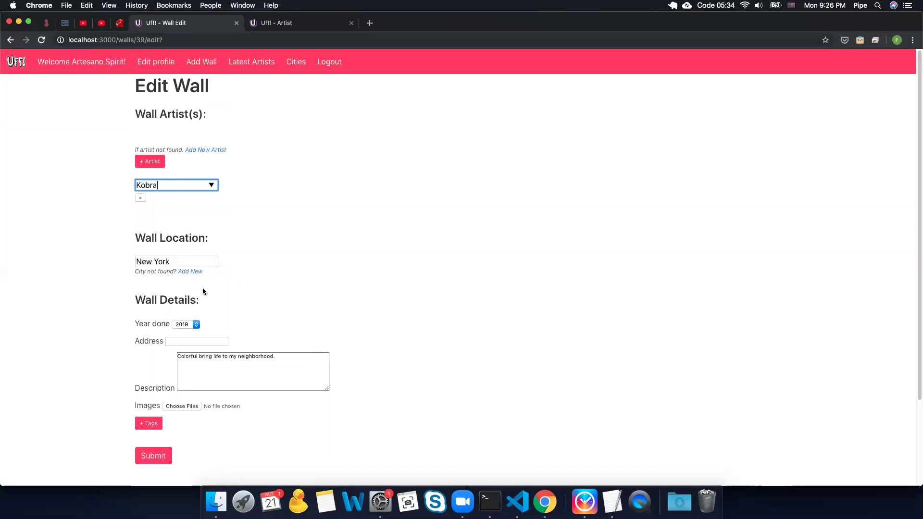
scroll(240, 281, down, 3)
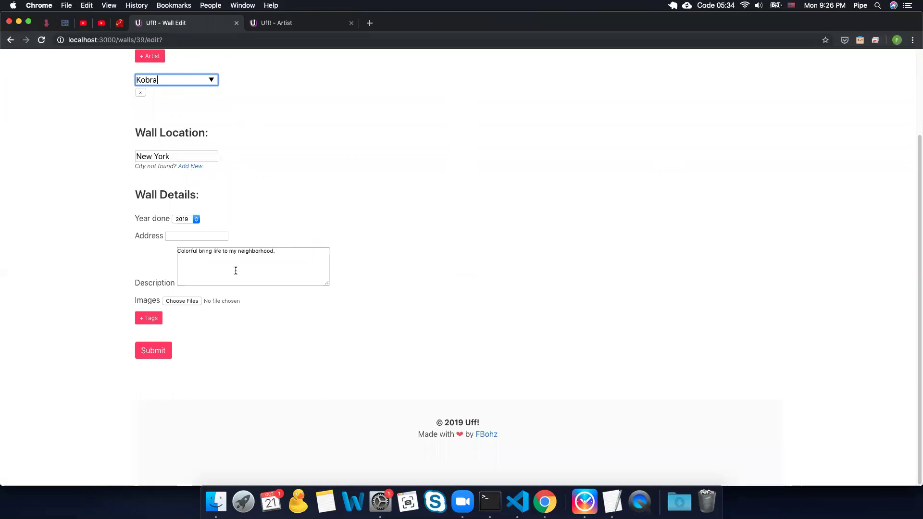
scroll(235, 271, up, 3)
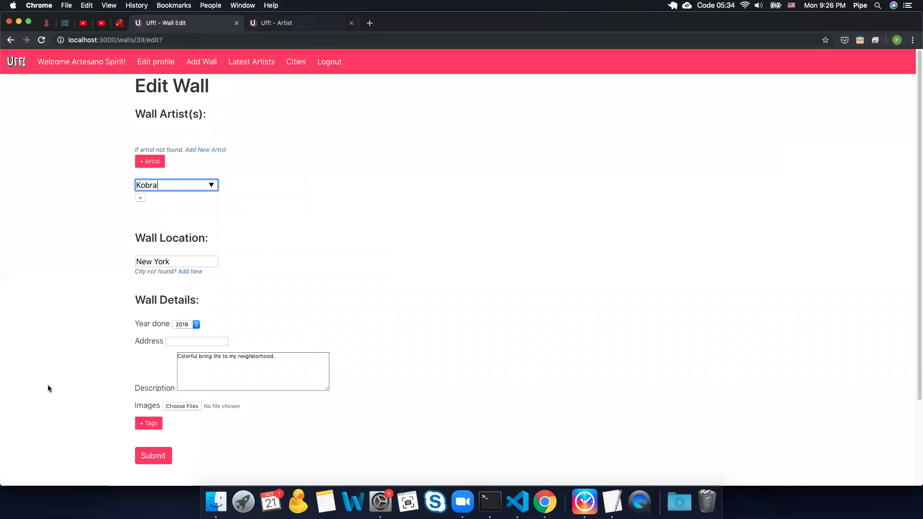
scroll(73, 397, down, 2)
Step: Add the 'spiritual' tag and save, getting 'Wall updated!'
click(155, 350)
click(165, 374)
text(spiritual)
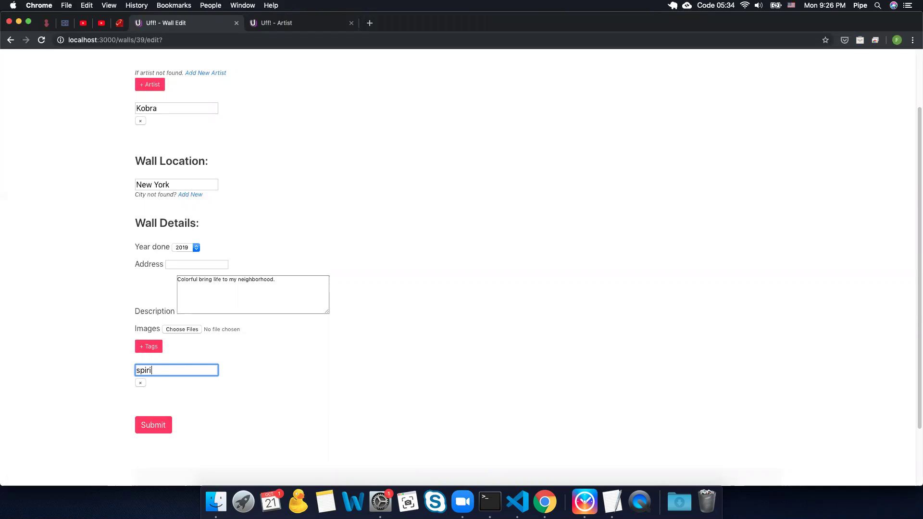
click(161, 422)
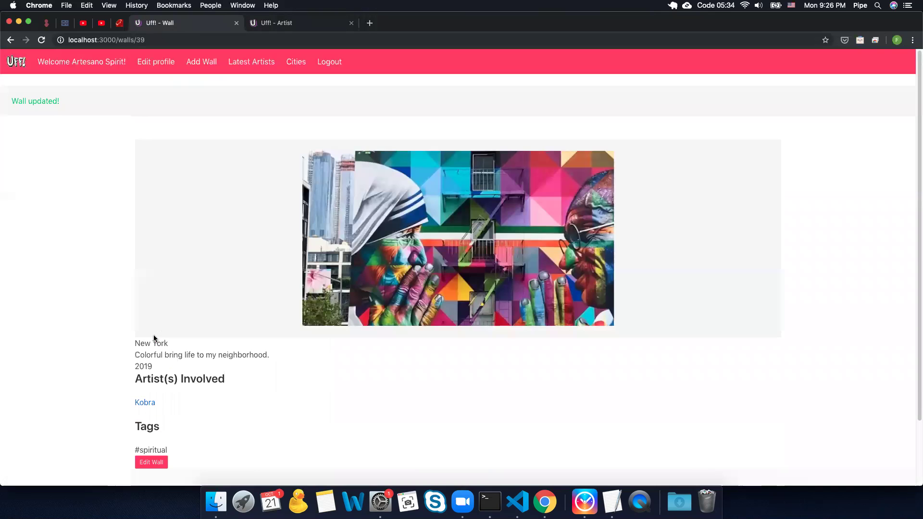
Step: Return to the home page and check the New York card's #spiritual tag in Latest Walls
scroll(153, 337, down, 3)
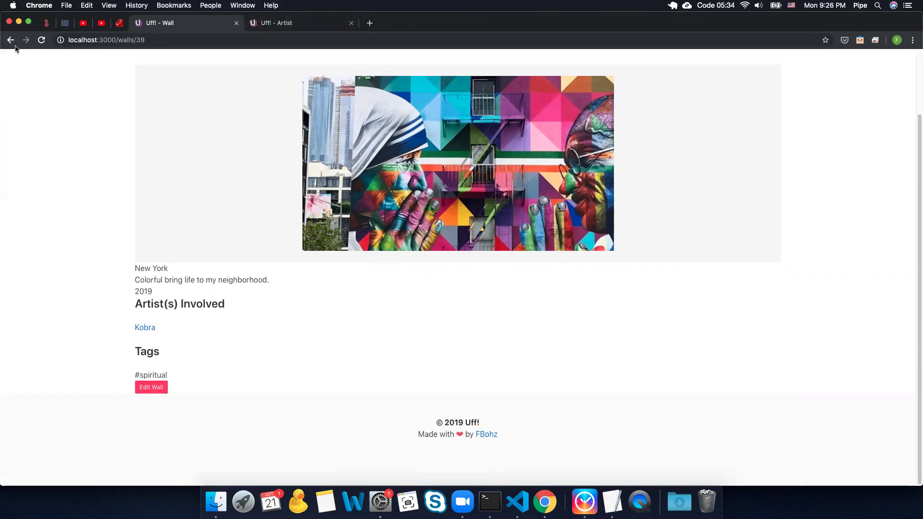
scroll(87, 206, up, 3)
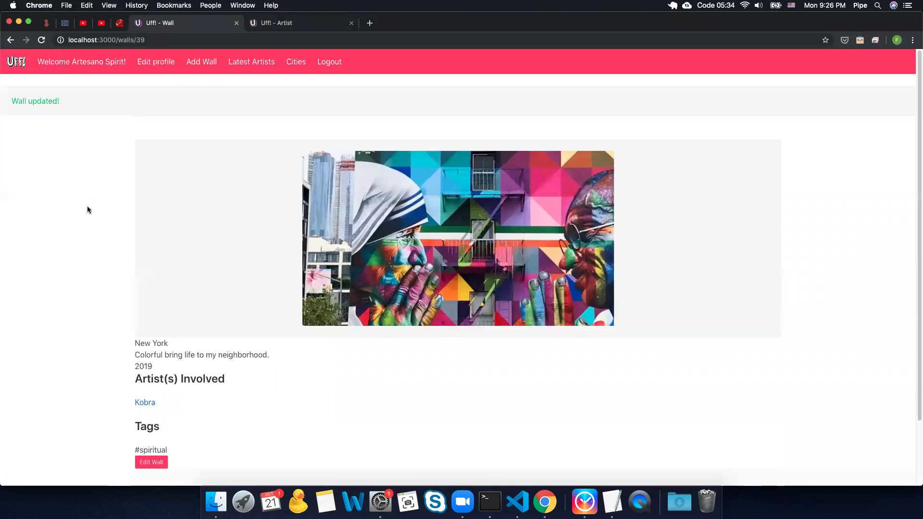
click(16, 61)
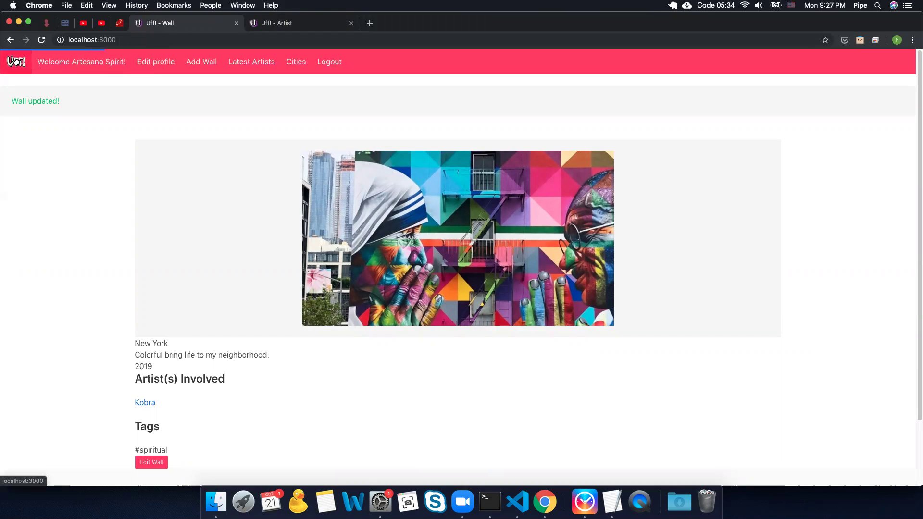
scroll(13, 78, down, 1)
scroll(13, 77, down, 10)
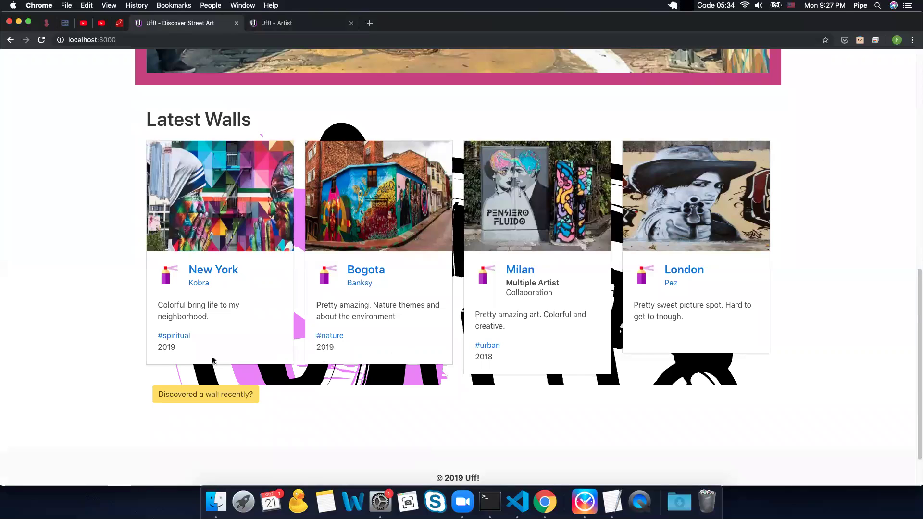
double_click(187, 338)
triple_click(187, 340)
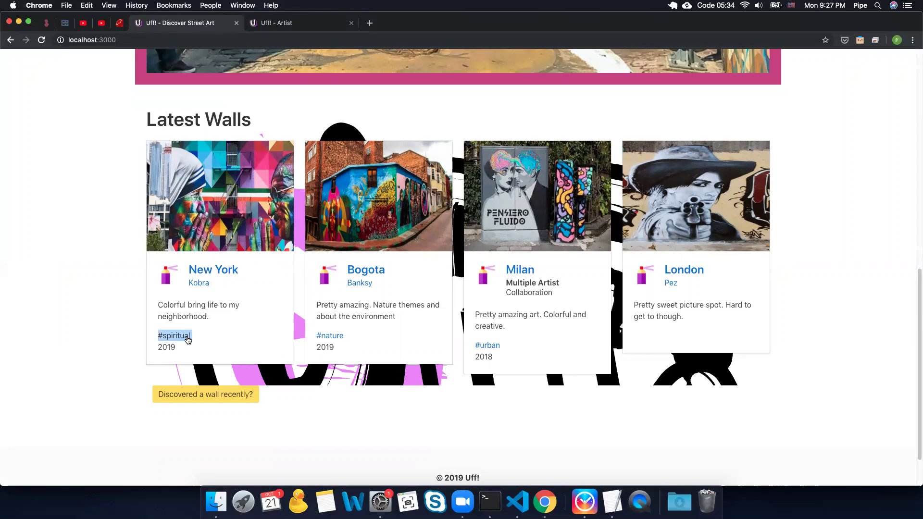
scroll(126, 268, up, 4)
scroll(132, 268, down, 2)
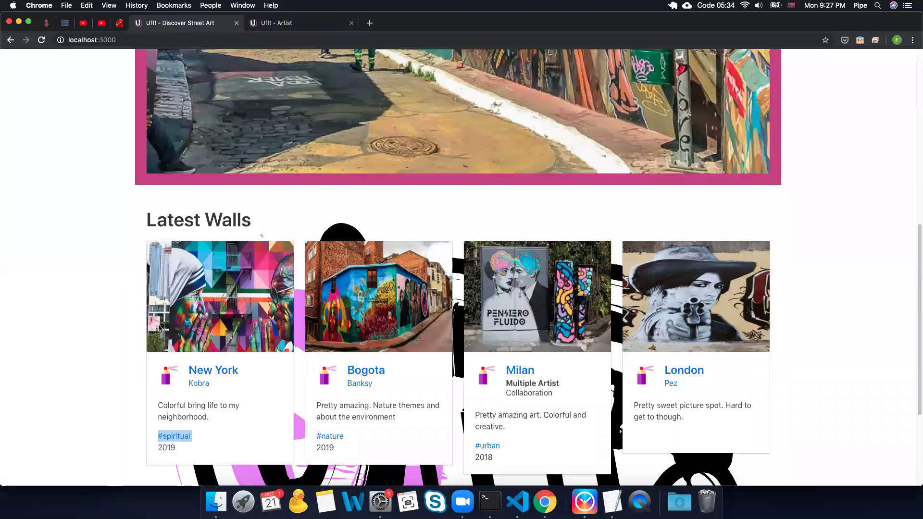
Step: View the New York wall page, go back, and open Kobra's artist page
click(224, 373)
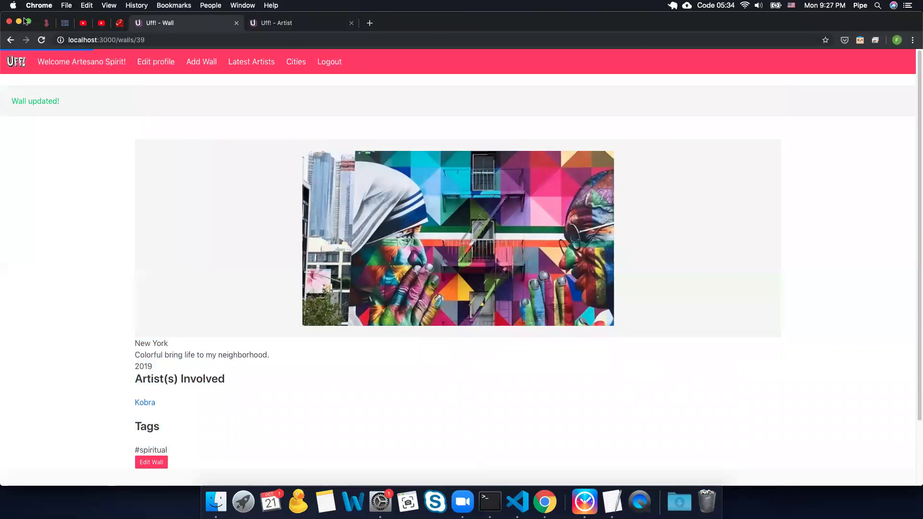
click(12, 41)
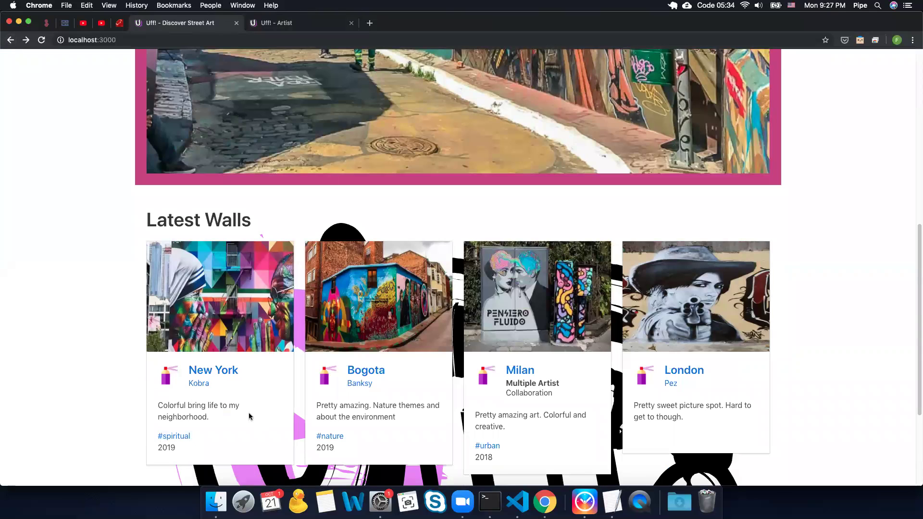
click(199, 383)
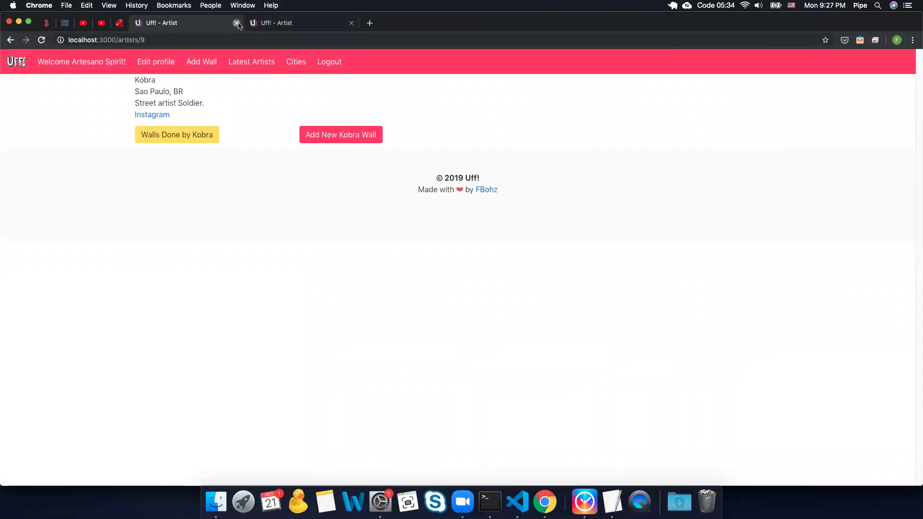
Step: Close the leftover tab and list Kobra's walls, which show only the 2019 New York wall
click(236, 23)
click(323, 139)
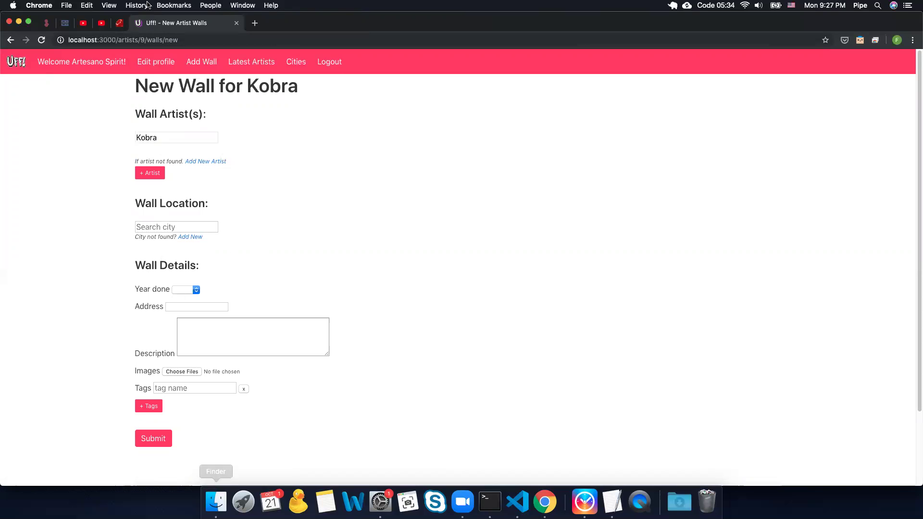
click(10, 40)
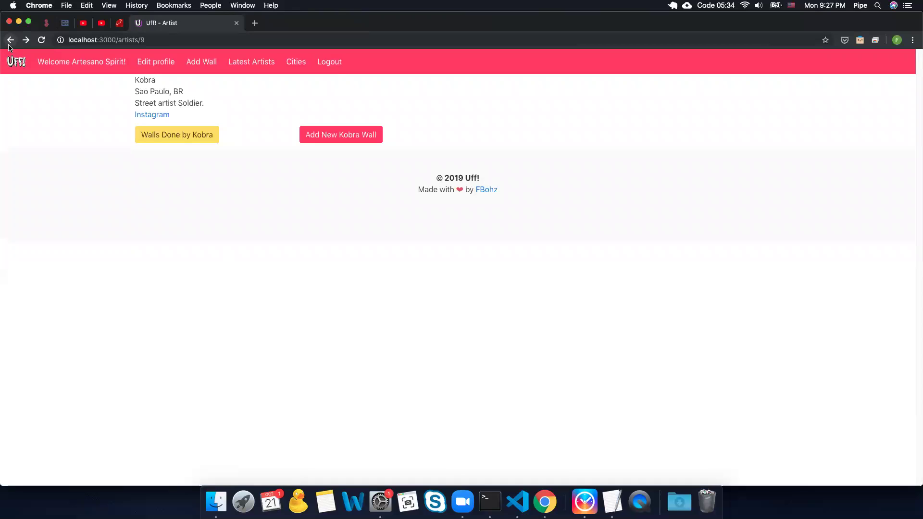
click(187, 130)
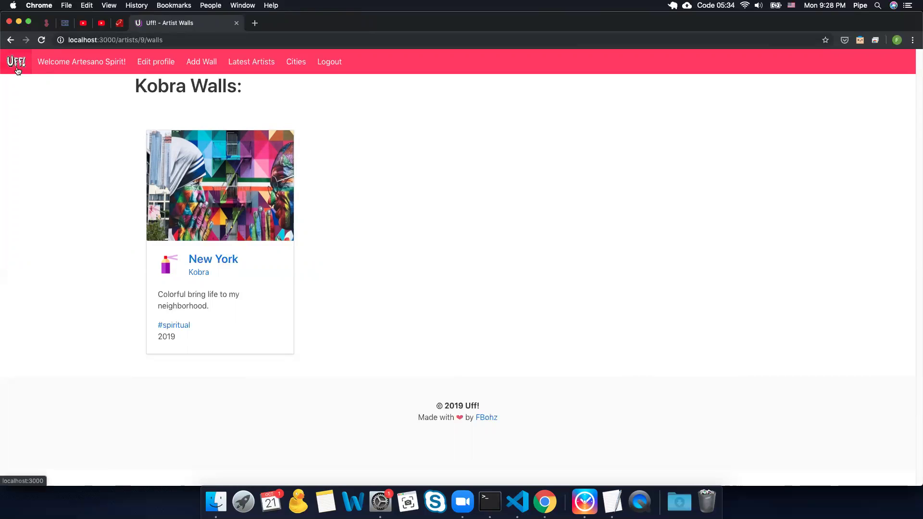
Step: From the home page's Latest Walls, open the 2018 Milan wall by Ganzeer and Lik Mi
click(17, 70)
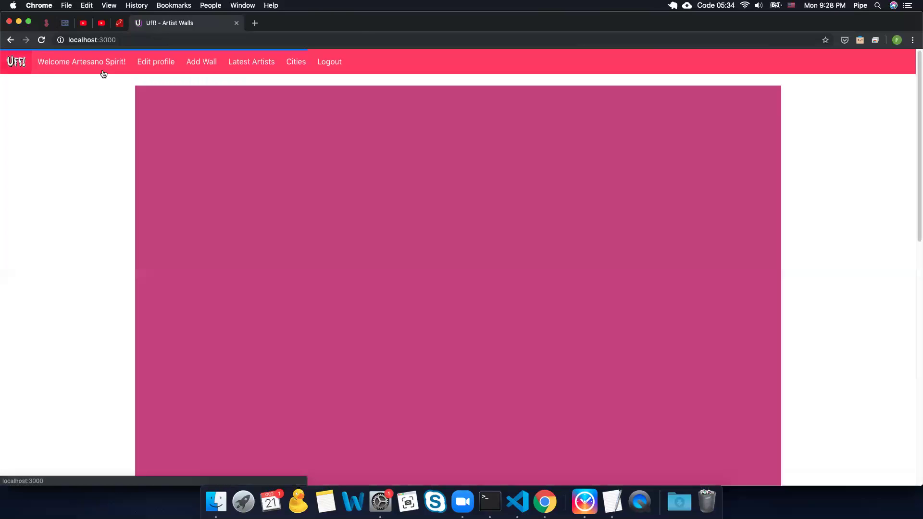
scroll(631, 228, down, 10)
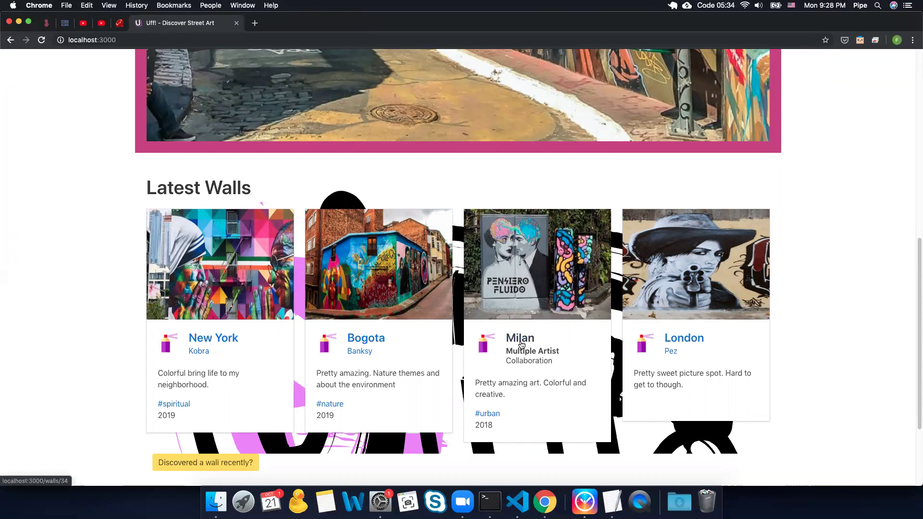
click(521, 339)
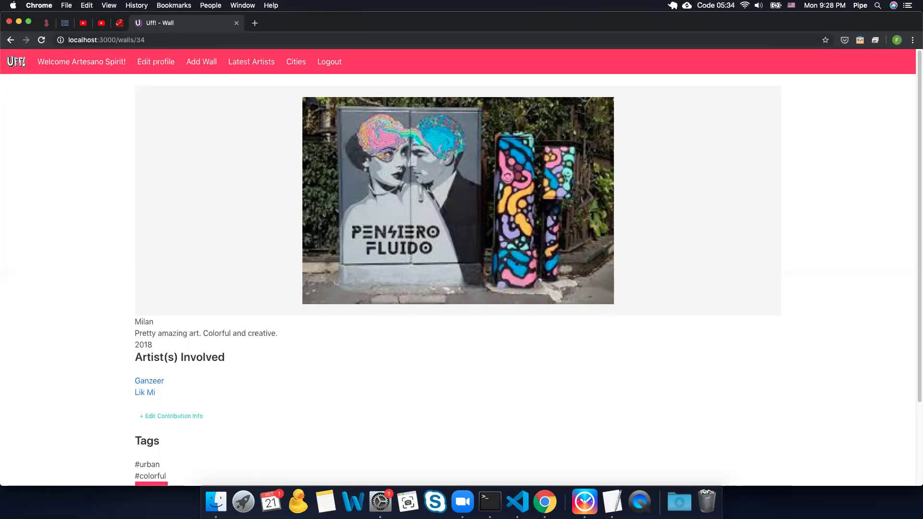
scroll(214, 410, down, 1)
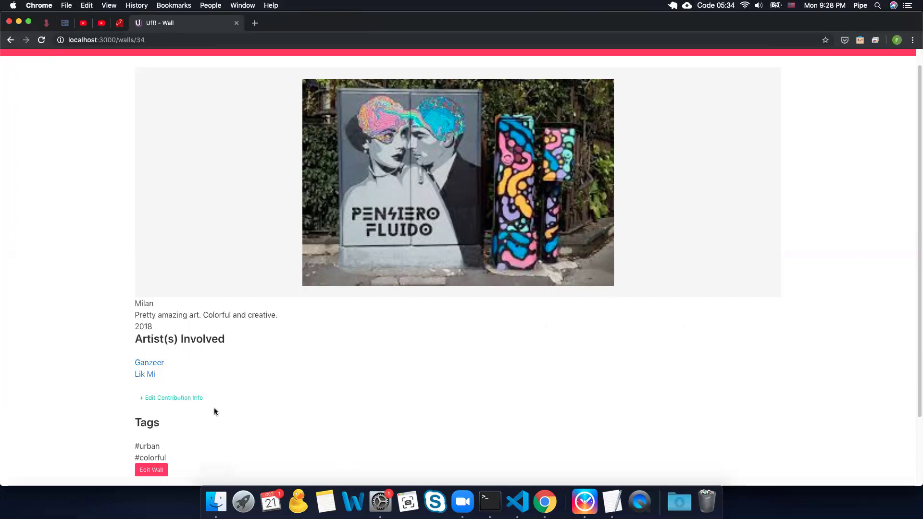
Step: Open the collaboration editor and enter 'Ganzeer and Lik Mi collaborated toguether through a city grant'
click(198, 403)
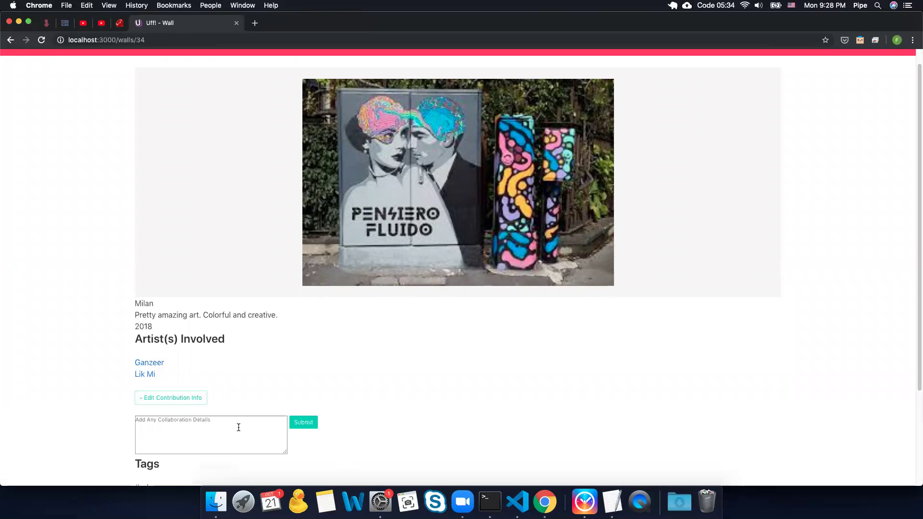
click(192, 400)
click(189, 403)
click(214, 438)
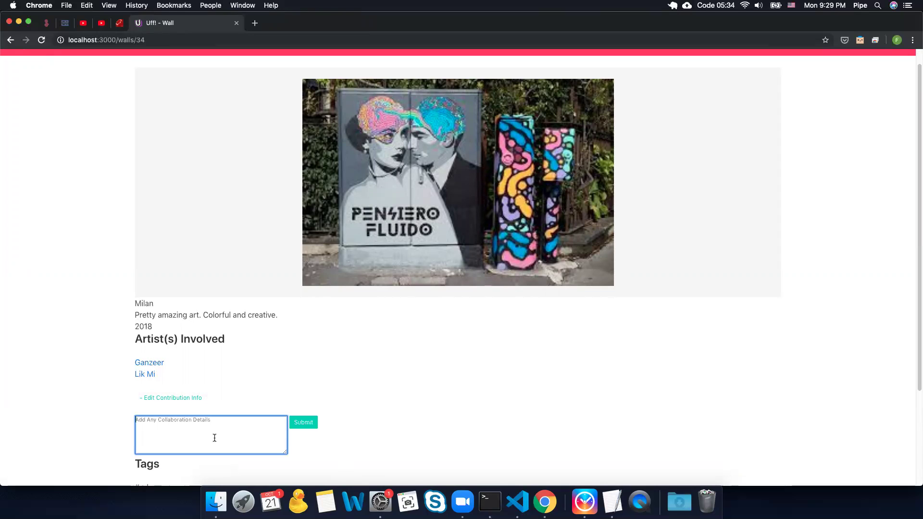
text(Ganzeer and Lik Mi collaborated )
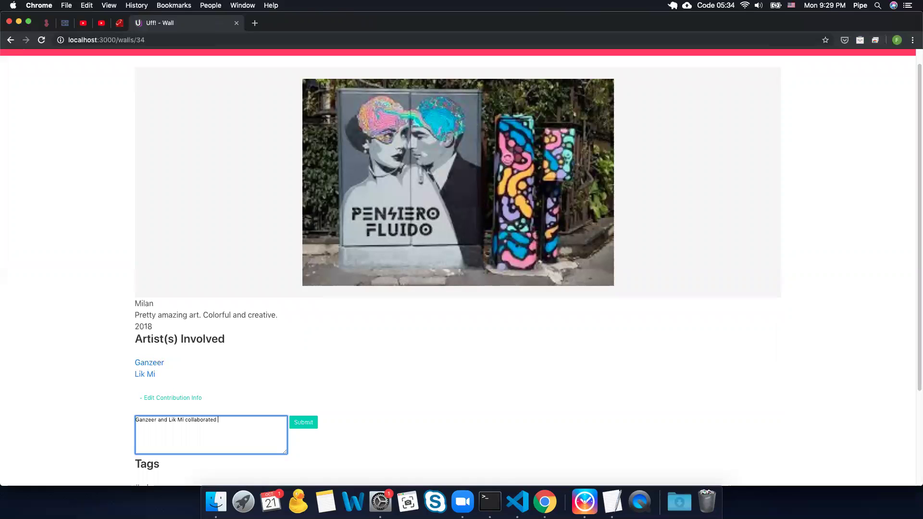
text(toguether through a city grant)
Step: Correct the text to 'collaborated together thanks to a city grant' and submit it
right_click(236, 421)
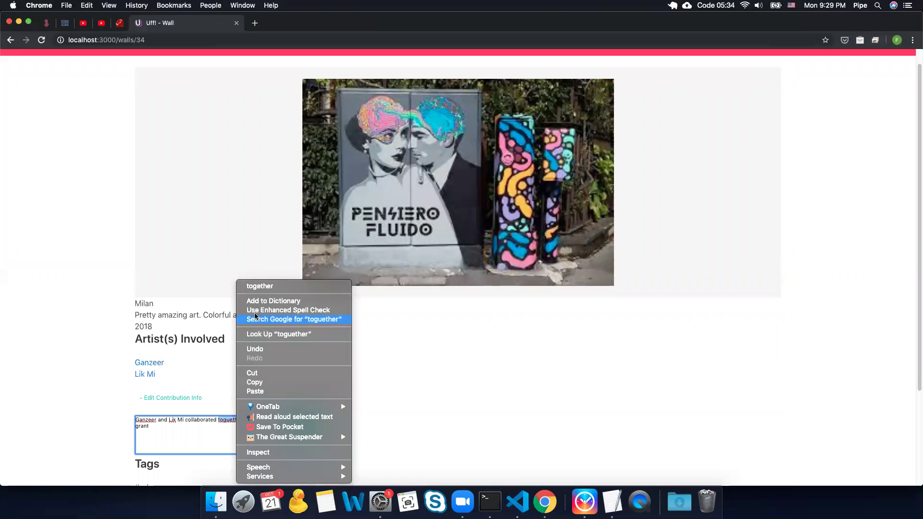
click(254, 285)
double_click(246, 419)
text(tahnks)
key(BackSpace)
key(BackSpace)
key(BackSpace)
key(BackSpace)
key(BackSpace)
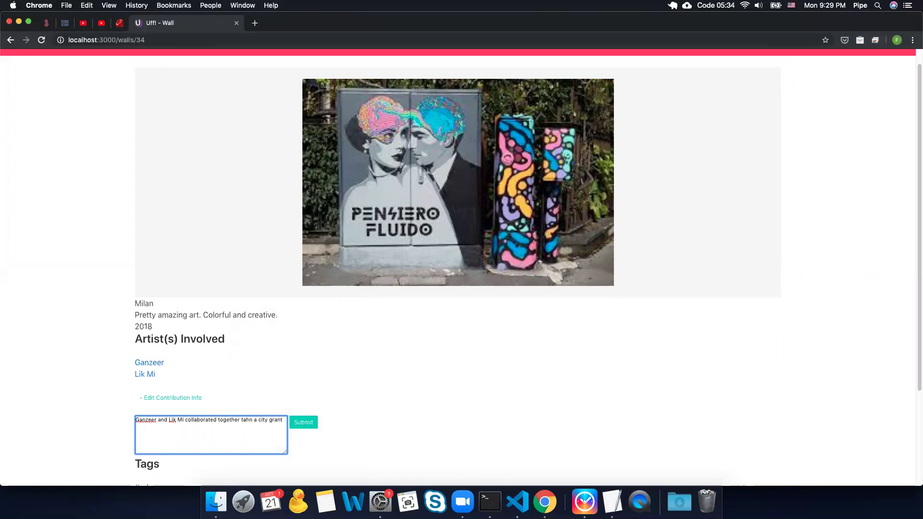
text(hanks to)
scroll(310, 386, down, 3)
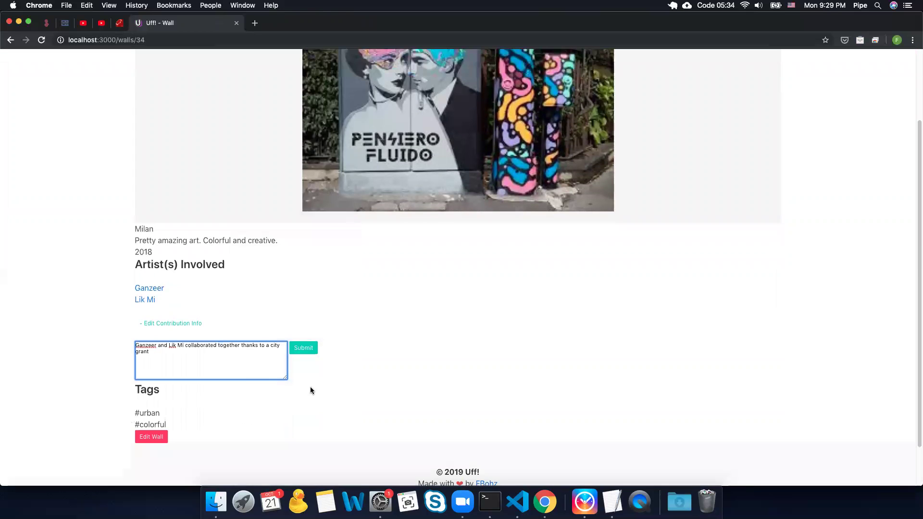
click(315, 347)
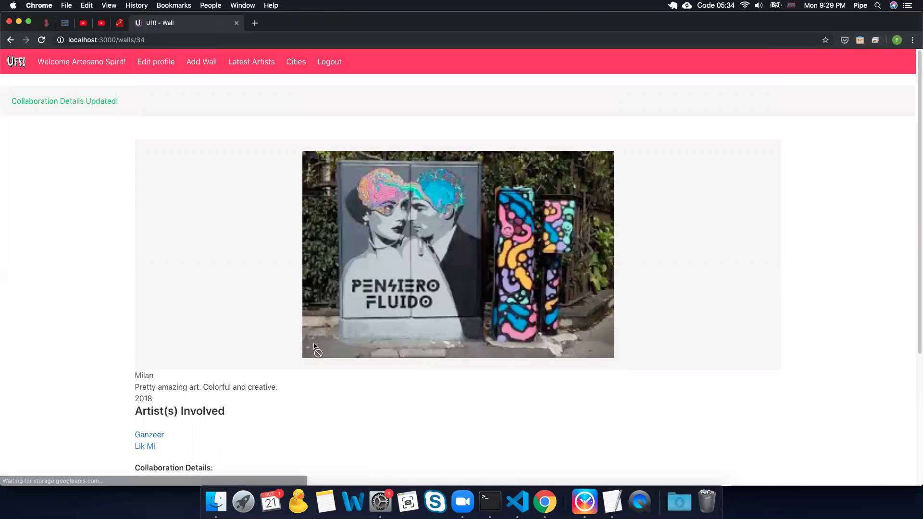
scroll(314, 346, down, 3)
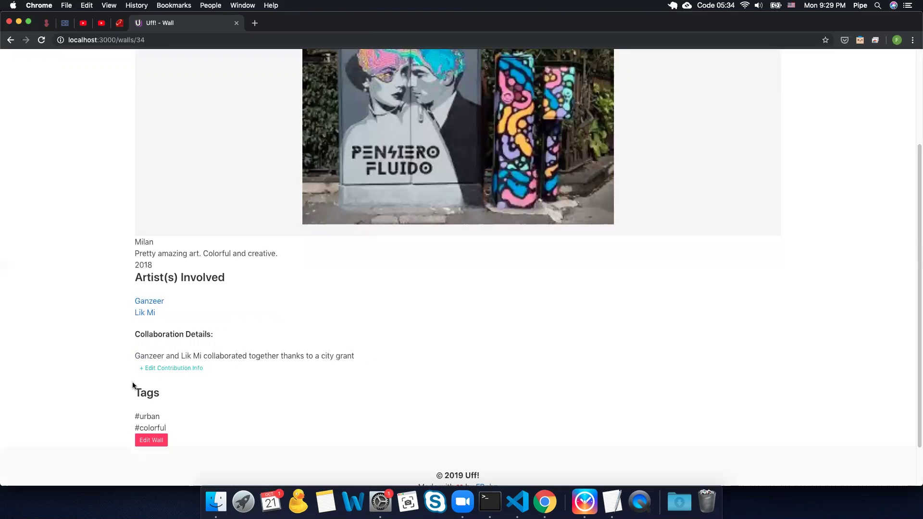
Step: Append a period to the Milan collaboration text and resubmit, getting 'Collaboration Details Updated!'
click(179, 371)
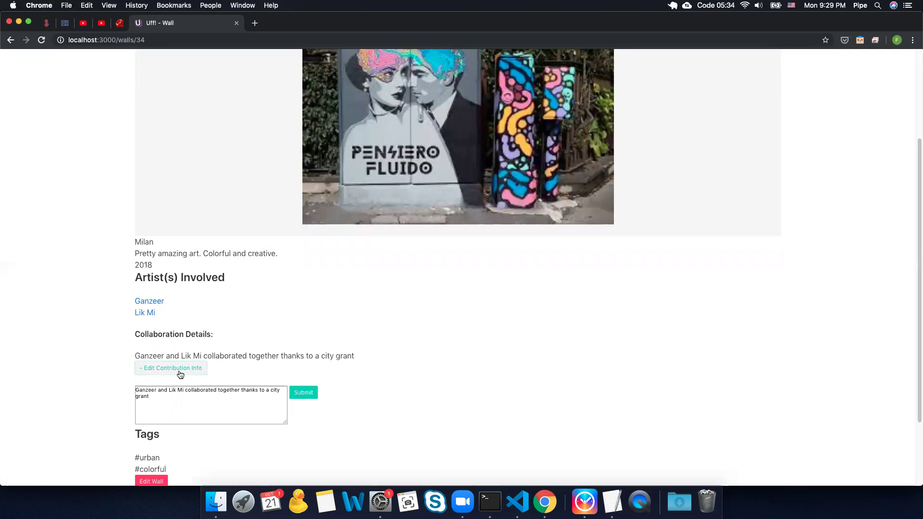
click(202, 401)
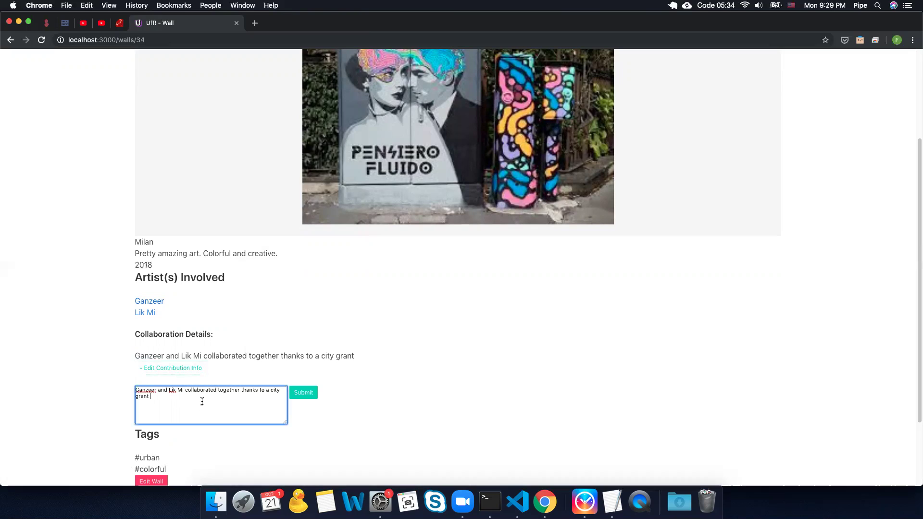
text(.)
click(305, 395)
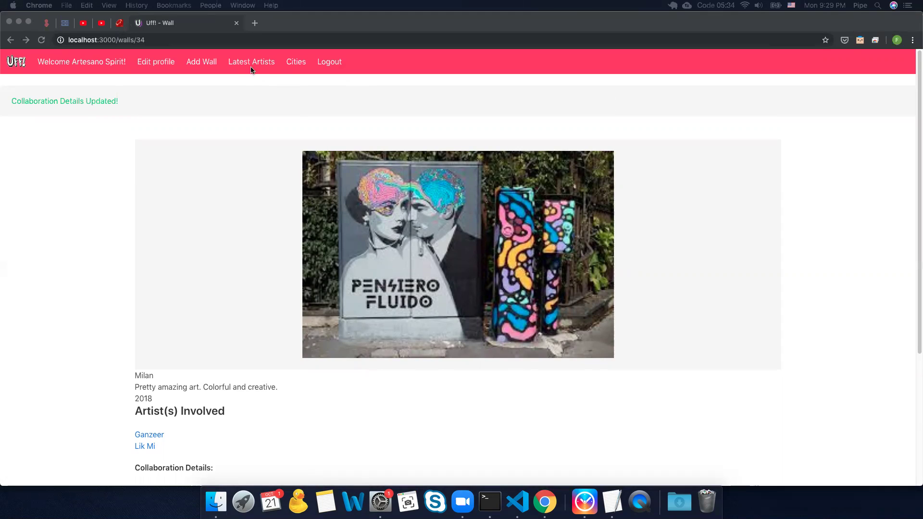
Step: From Latest Artists, view Ganzeer's page, then open and close Kobra's Instagram tab
click(241, 80)
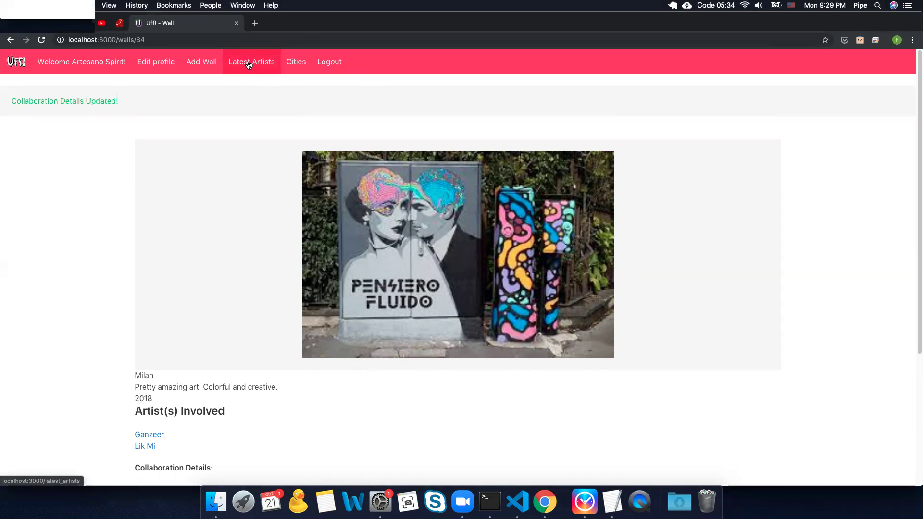
click(249, 65)
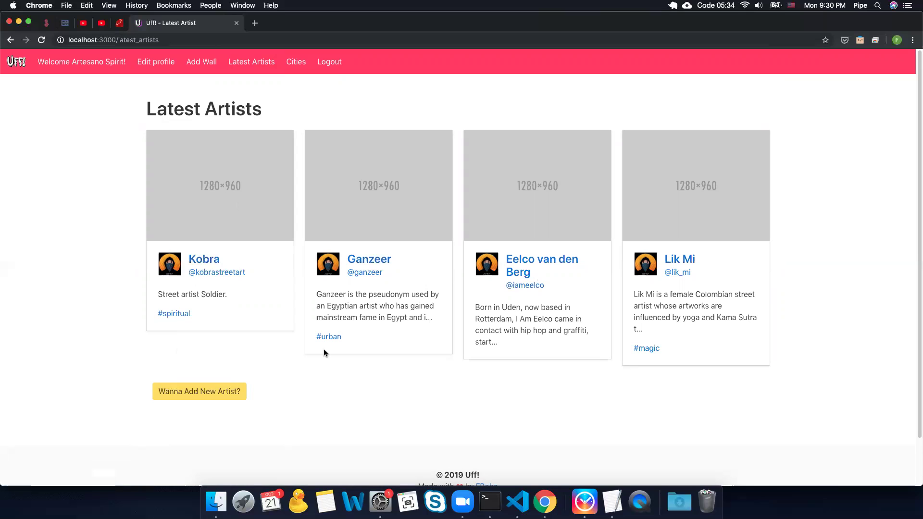
click(356, 262)
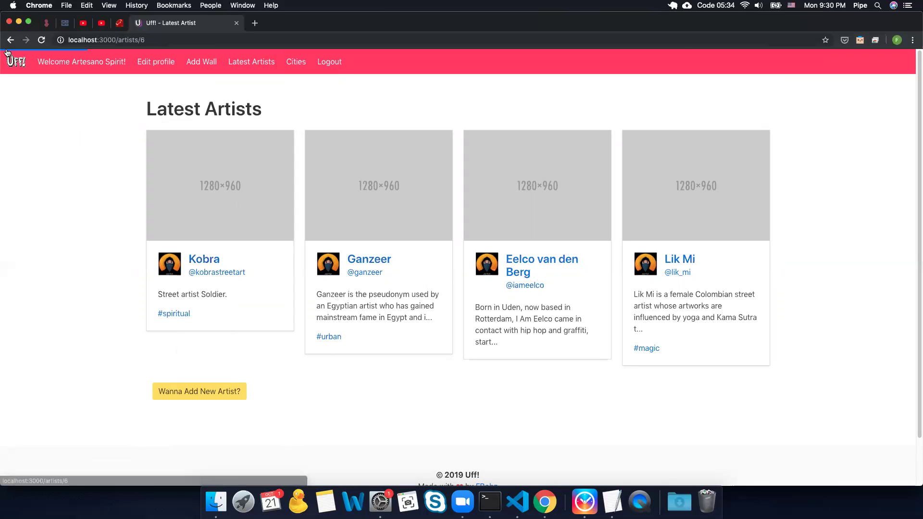
click(11, 41)
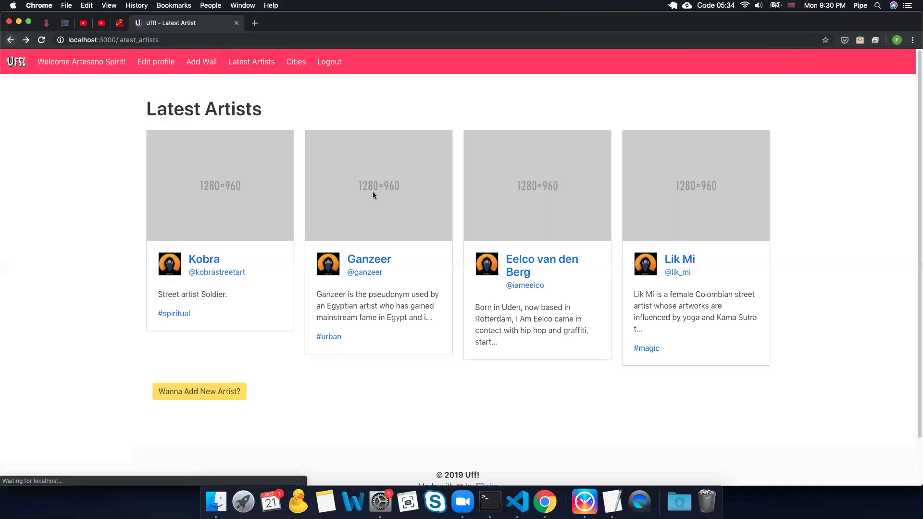
click(232, 274)
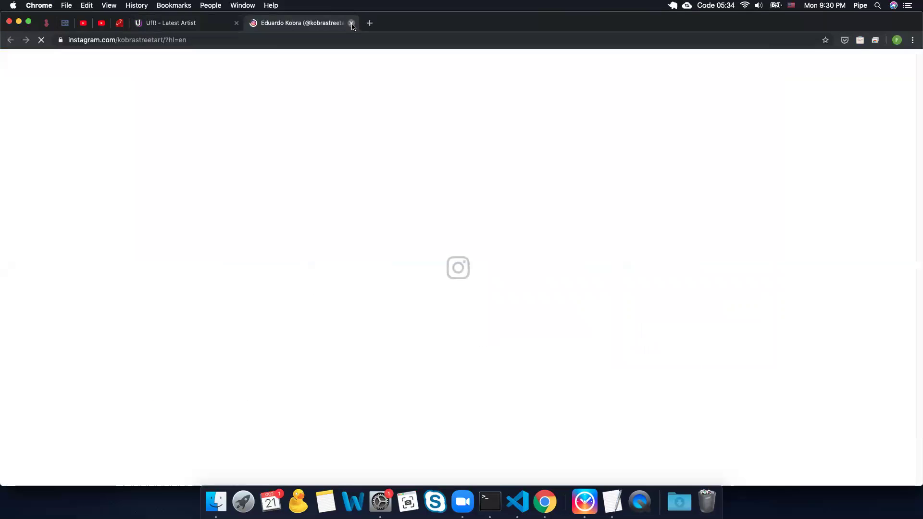
click(353, 26)
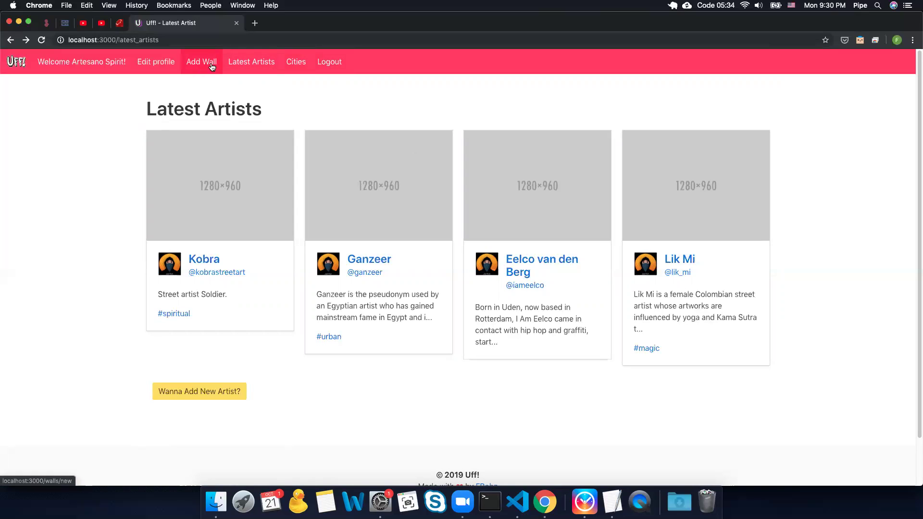
Step: From Cities, view Bogota's walls, then Banksy's artist page and walls, and return to Cities
click(306, 64)
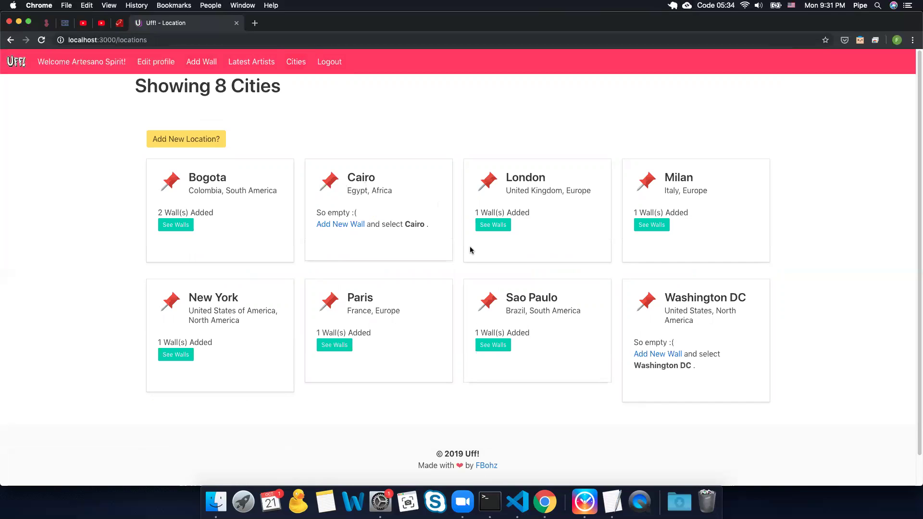
click(173, 231)
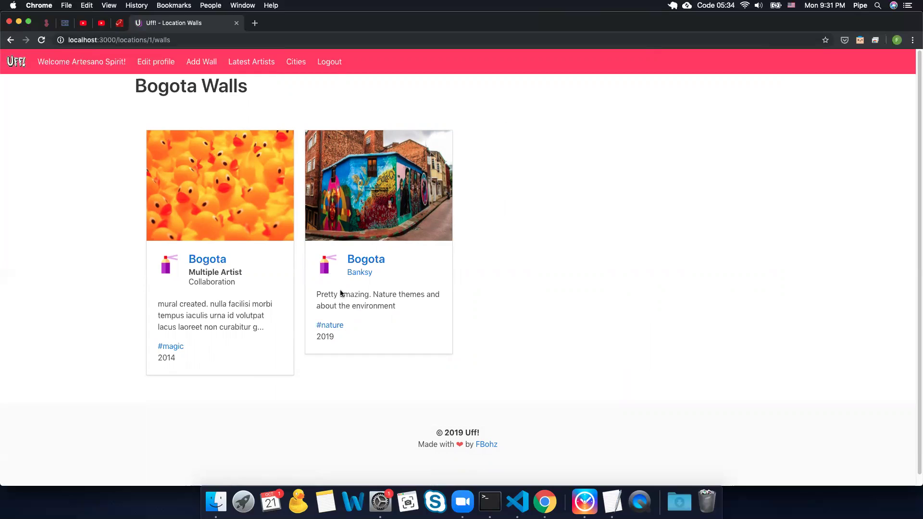
click(359, 272)
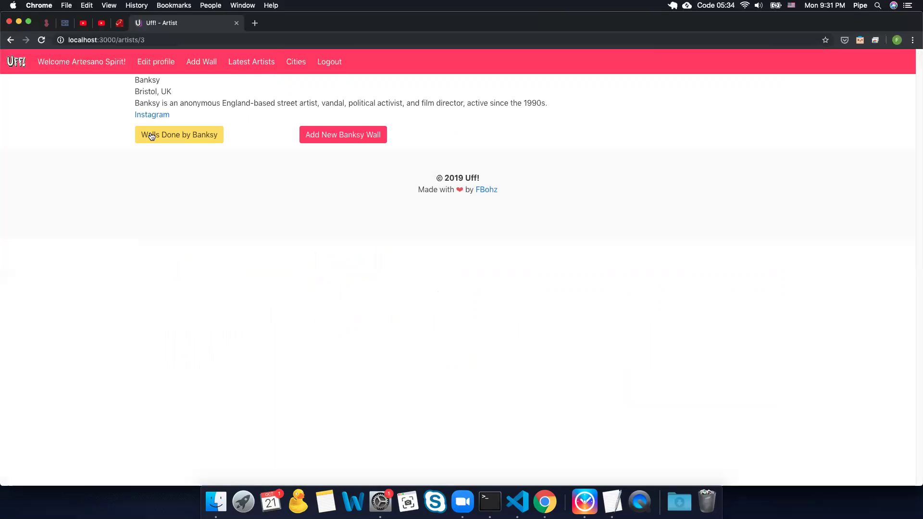
click(157, 138)
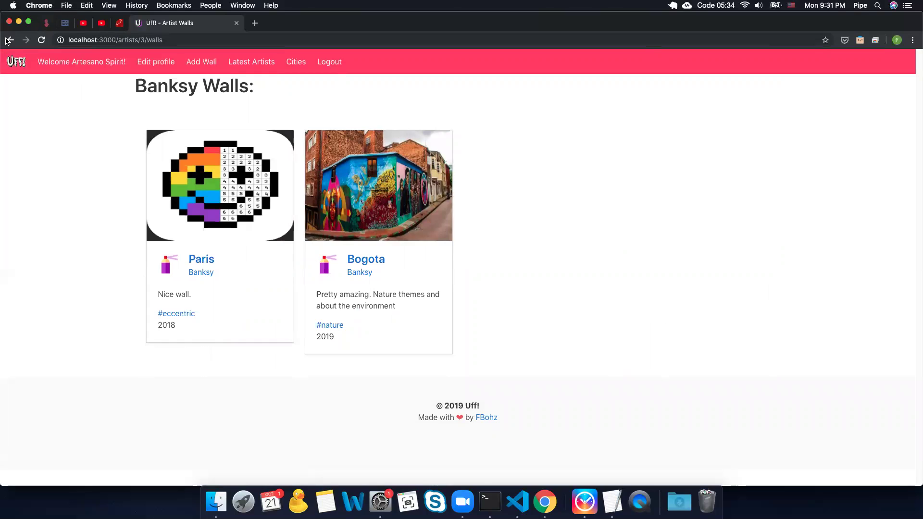
click(8, 40)
click(7, 40)
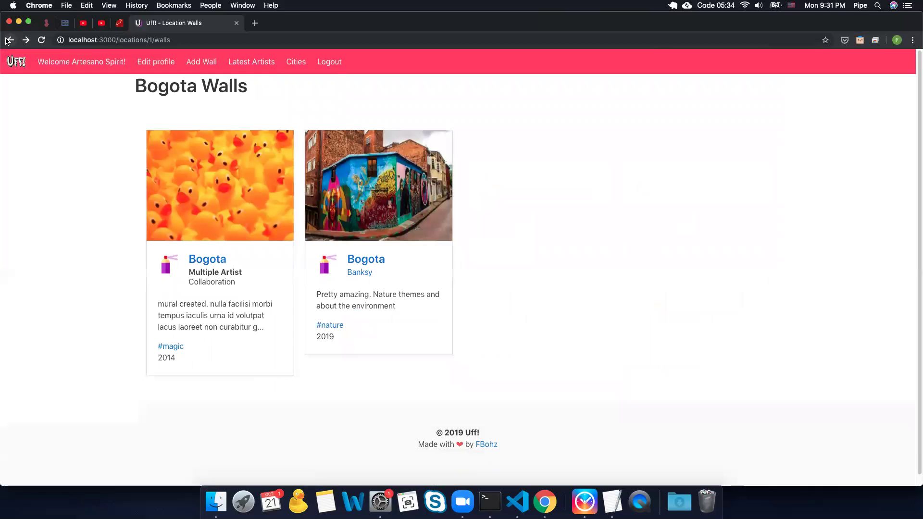
click(8, 41)
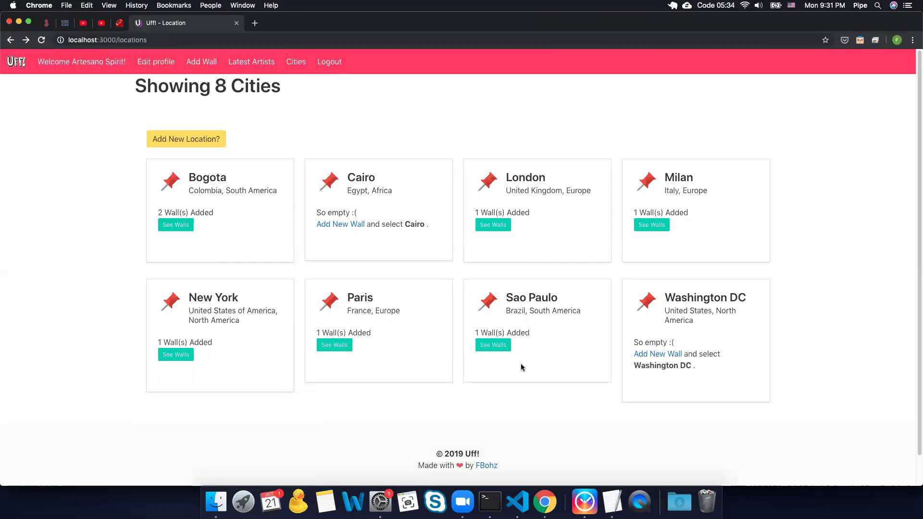
Step: View the Sao Paulo and New York wall pages, then return to the 8-city list
click(488, 346)
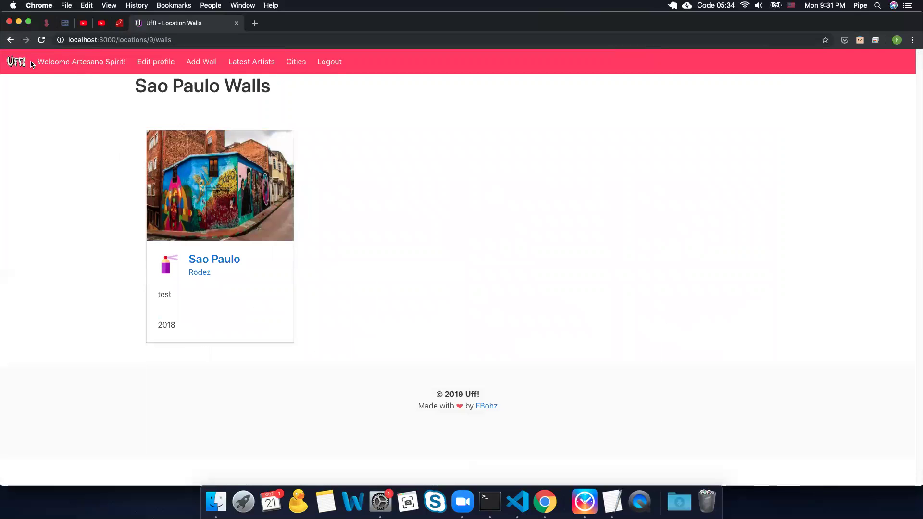
click(10, 41)
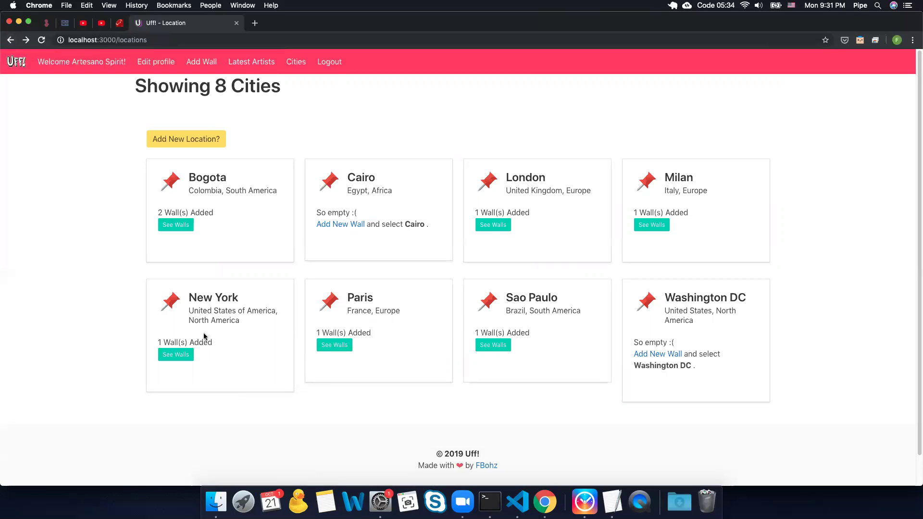
click(176, 354)
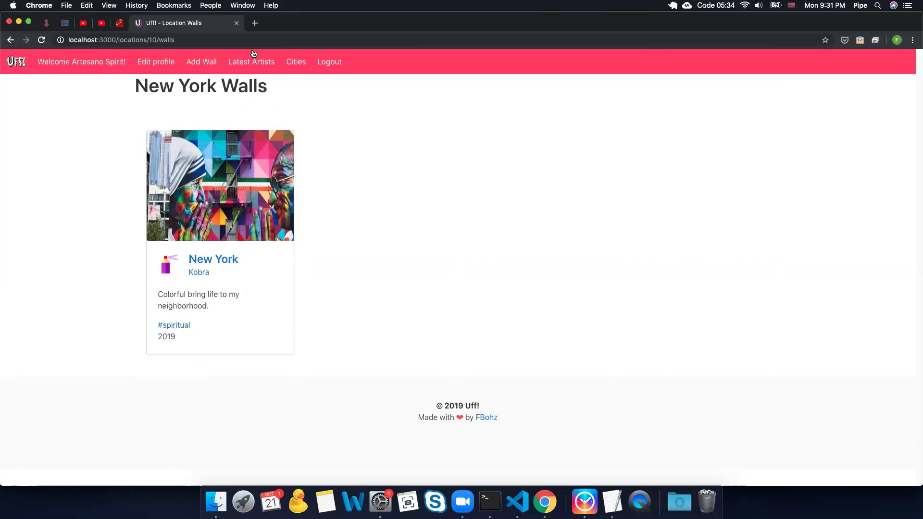
click(295, 62)
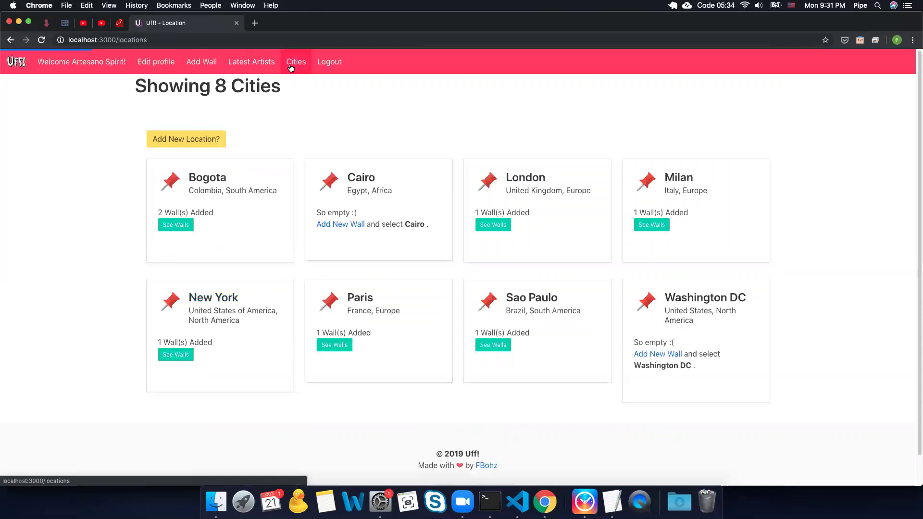
click(202, 140)
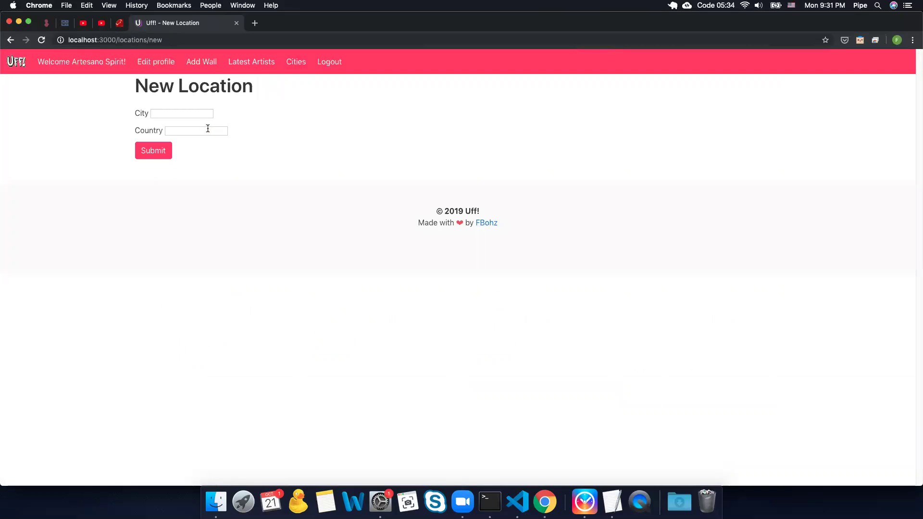
Step: Submit city 'a' with country 'fdgsgdfs', get 'Invalid country name, try again.', and return home
click(208, 128)
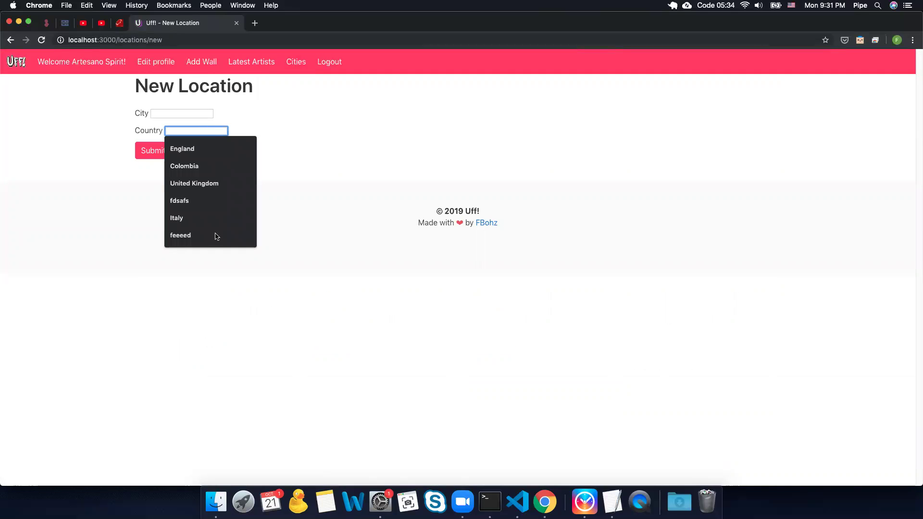
text(a)
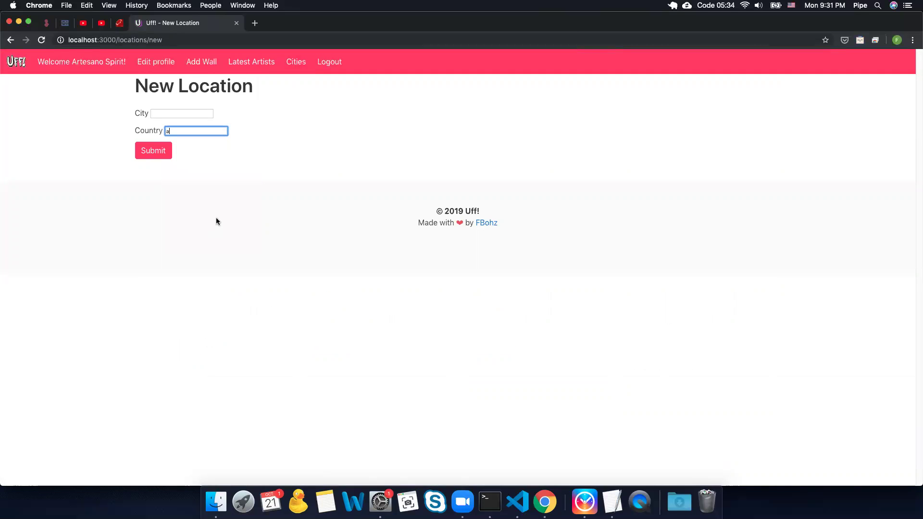
key(BackSpace)
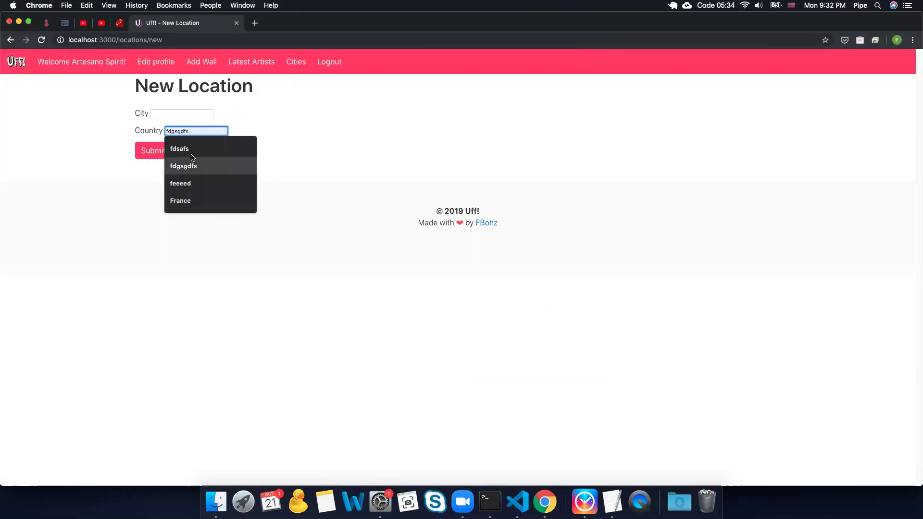
click(195, 164)
click(166, 113)
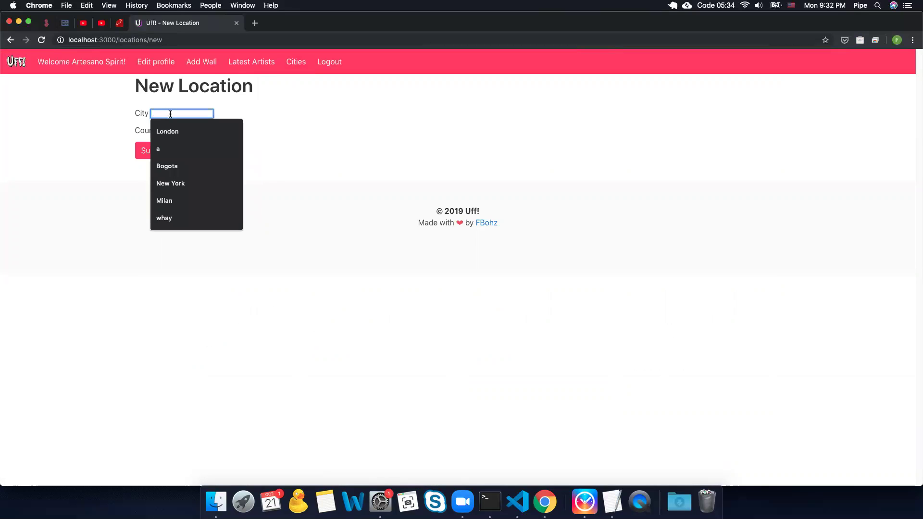
click(163, 149)
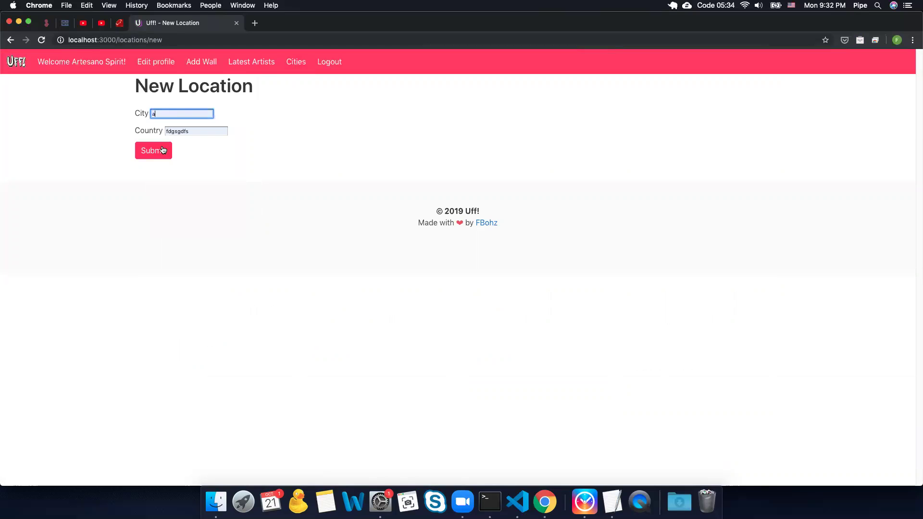
click(159, 150)
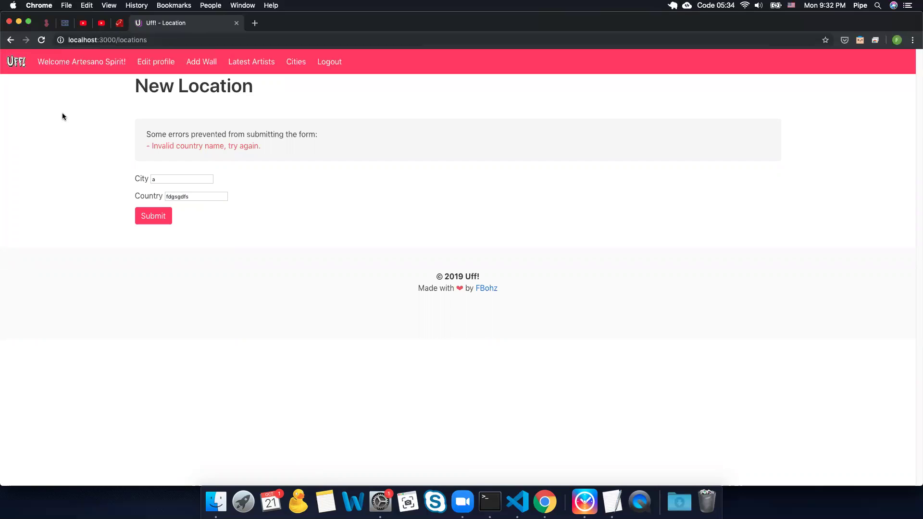
click(17, 64)
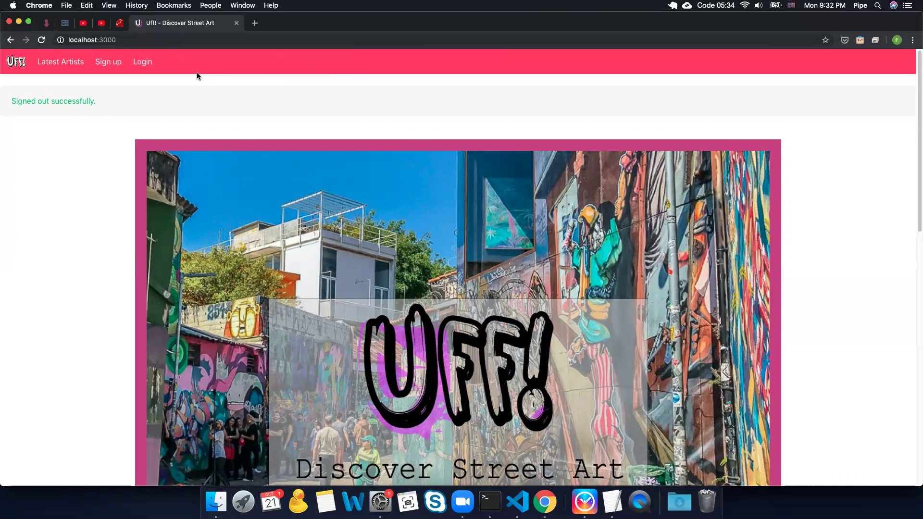
click(41, 39)
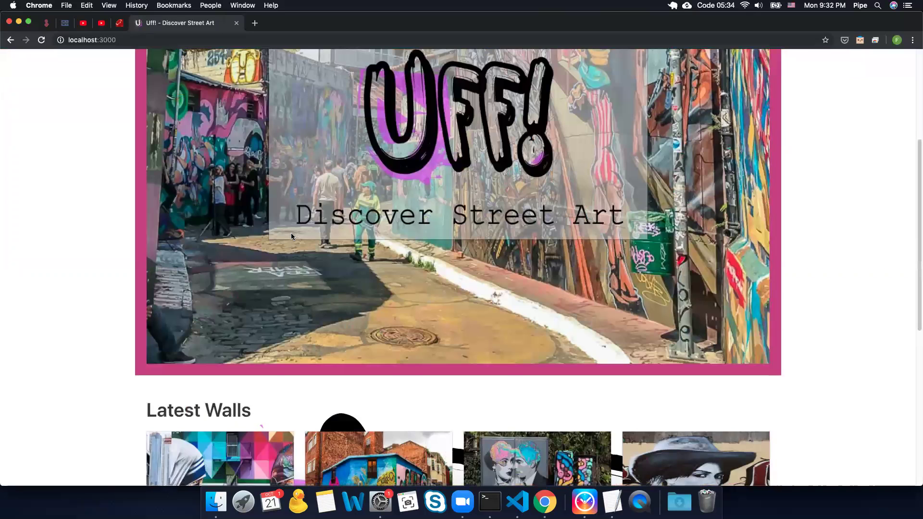
scroll(291, 236, down, 6)
right_click(276, 214)
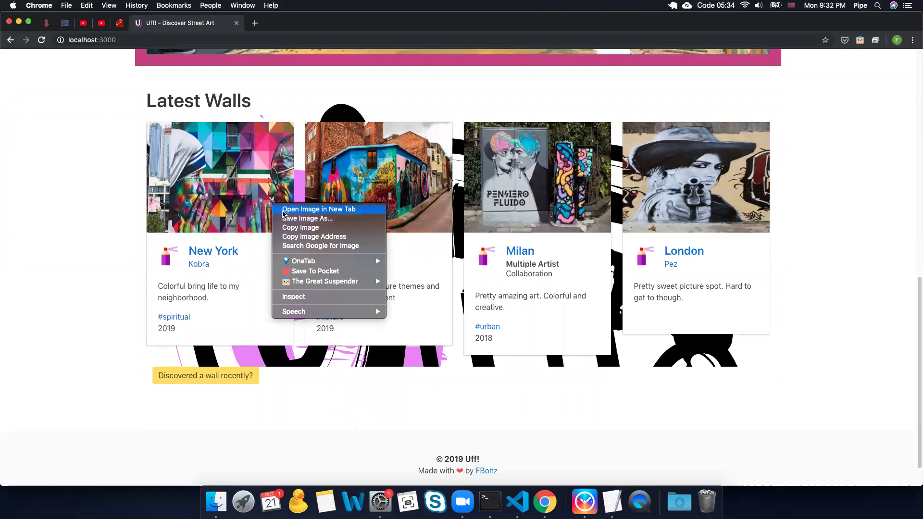
key(Escape)
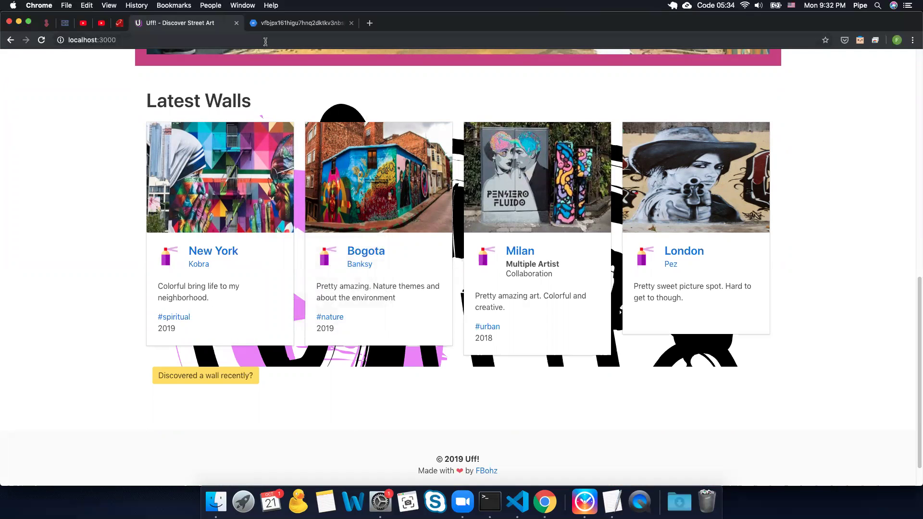
click(285, 22)
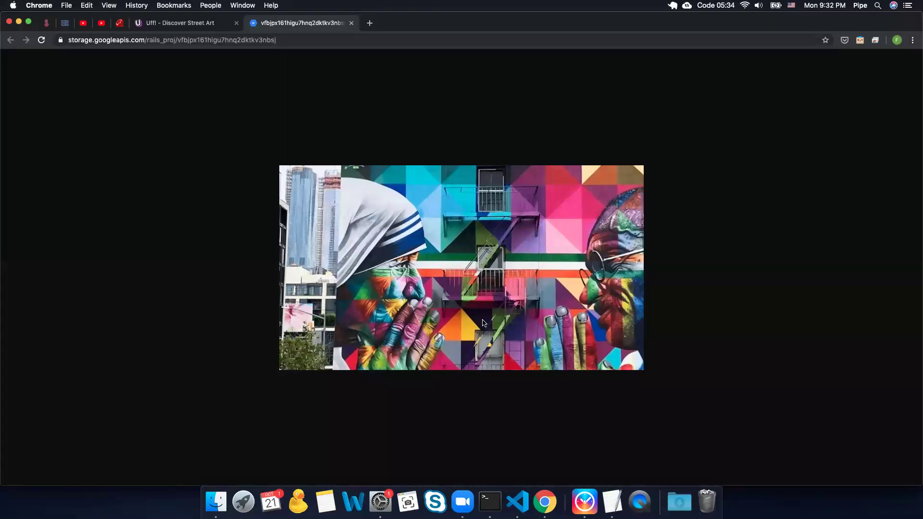
double_click(222, 43)
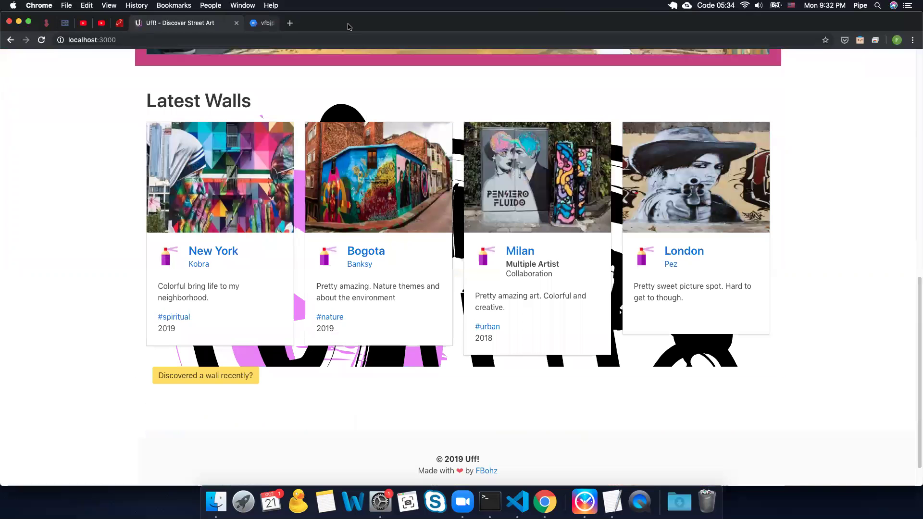
click(351, 23)
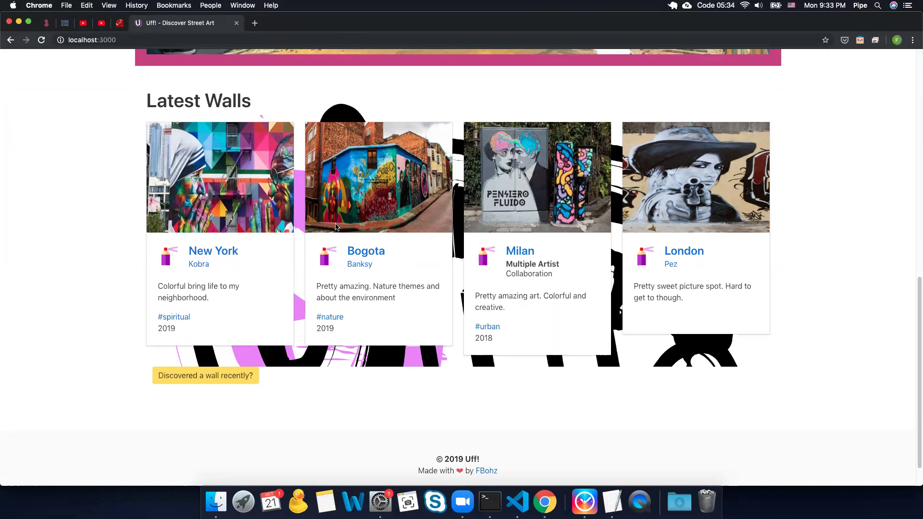
scroll(674, 382, up, 4)
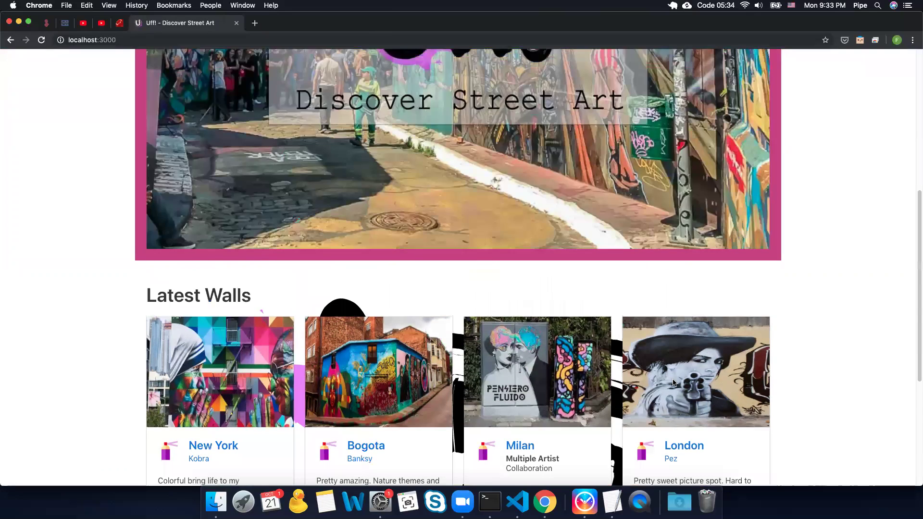
scroll(674, 382, up, 5)
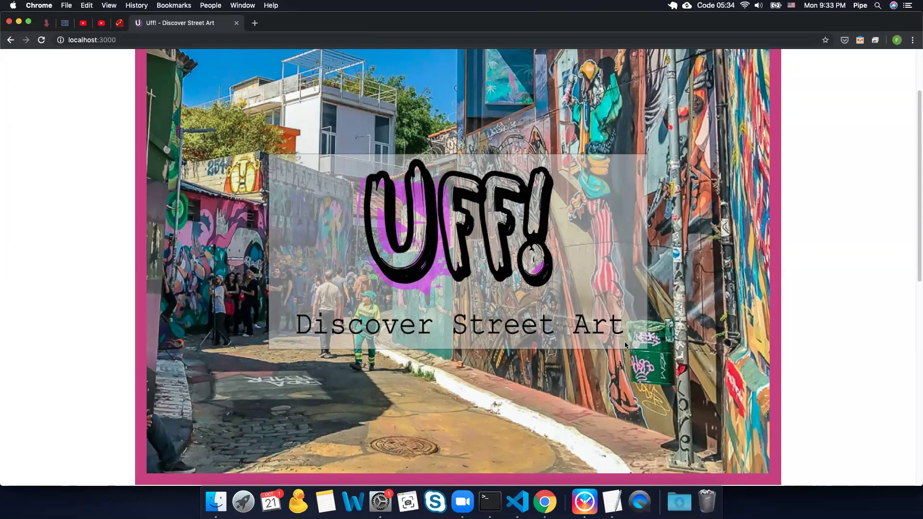
scroll(625, 341, up, 3)
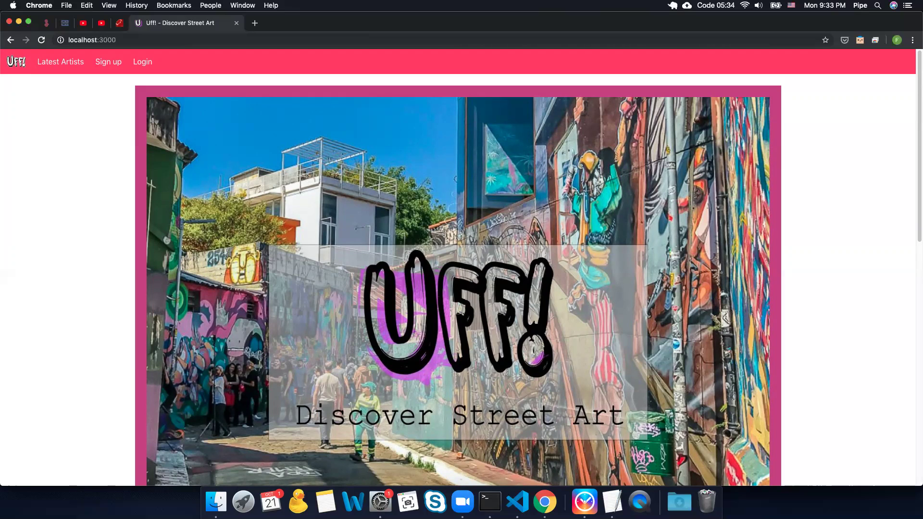
key(super+Tab)
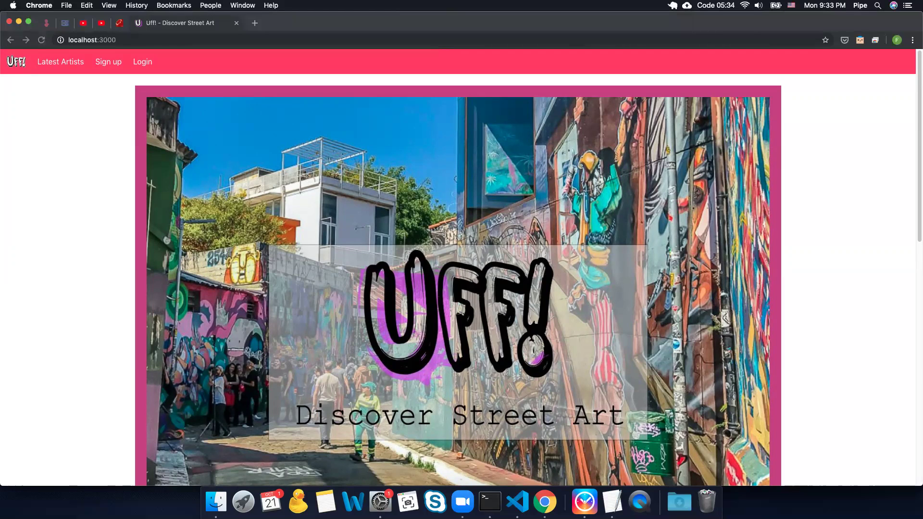